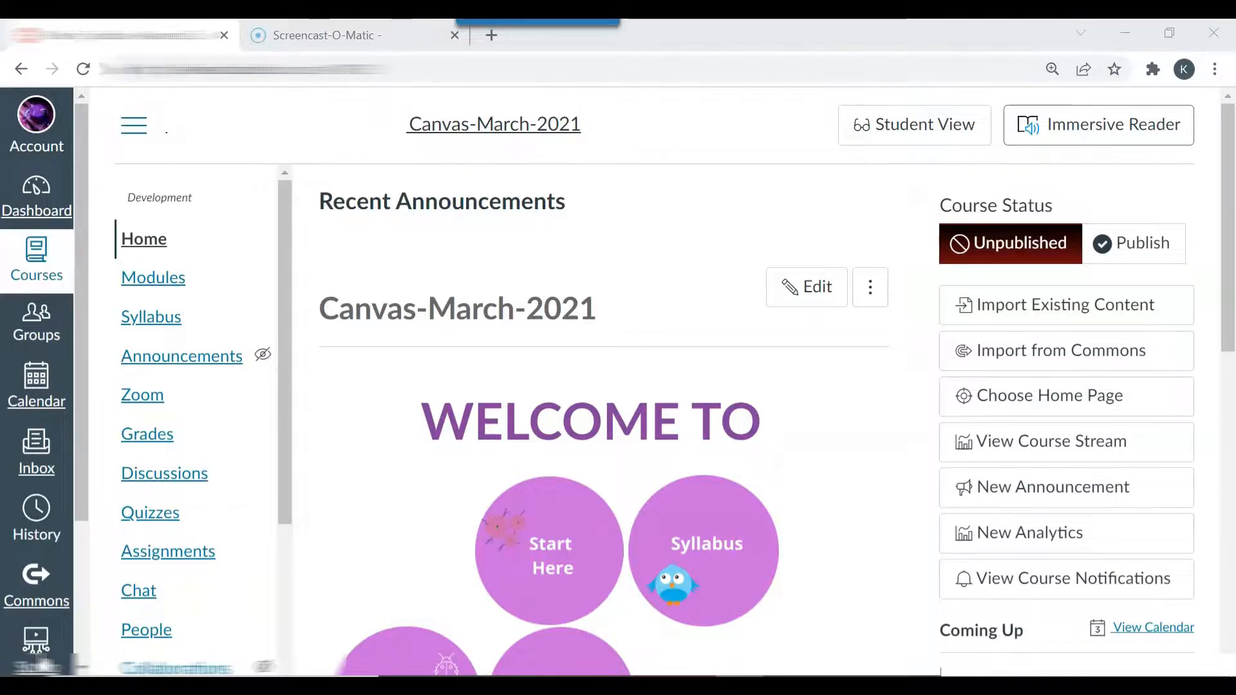
Step: Add the existing Syllabus Quiz as a quiz item to the Week 1 Feb 7- Feb 13 module
{"action": "left_click", "coordinate": [168, 283]}
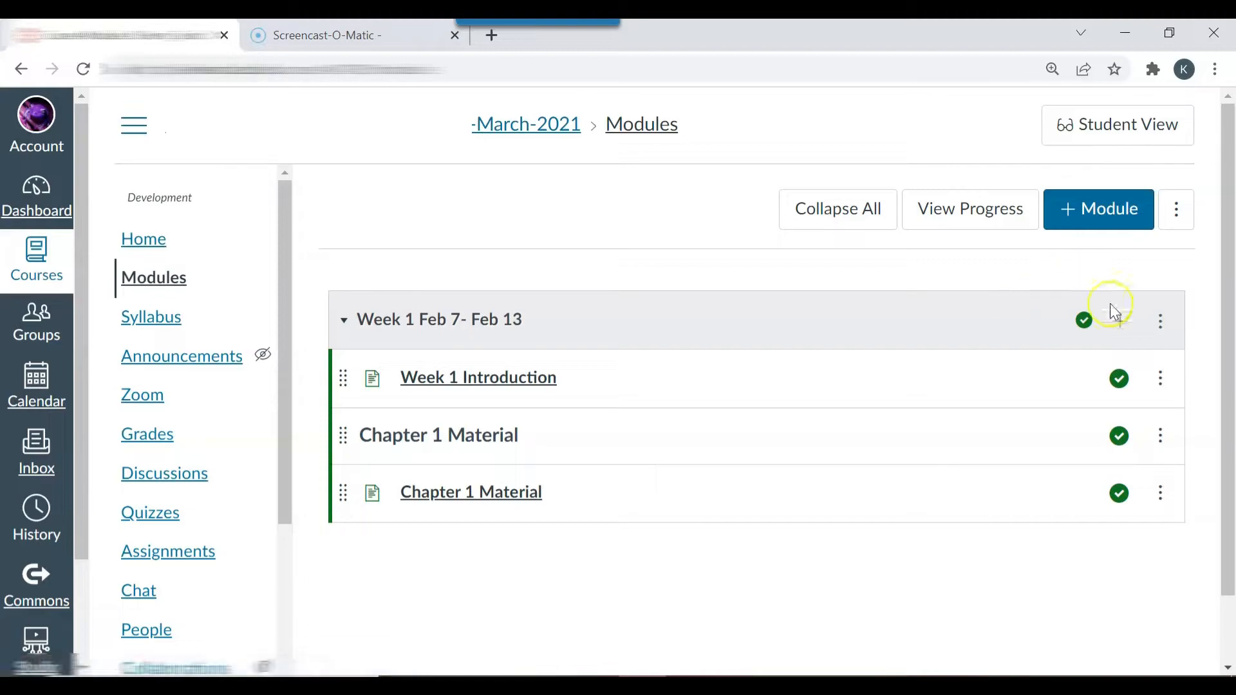
{"action": "left_click", "coordinate": [1130, 326]}
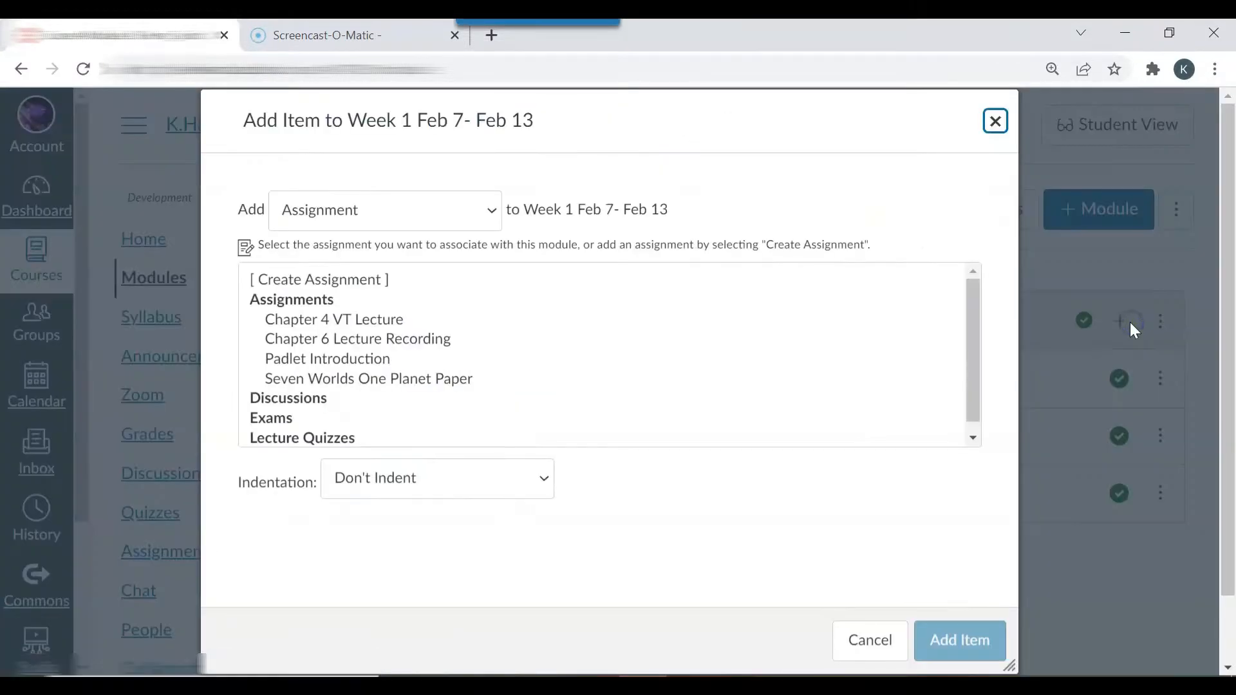
{"action": "left_click", "coordinate": [494, 219]}
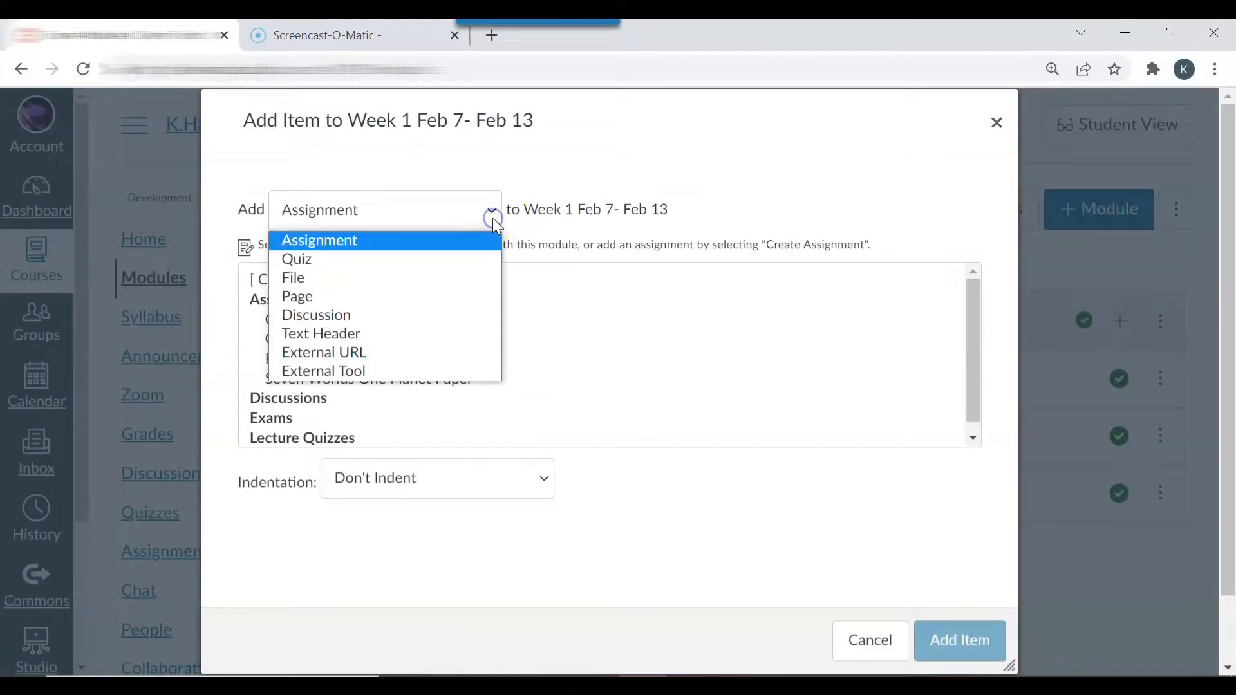
{"action": "left_click", "coordinate": [365, 261]}
{"action": "left_click_drag", "start_coordinate": [971, 311], "coordinate": [988, 417]}
{"action": "left_click", "coordinate": [318, 430]}
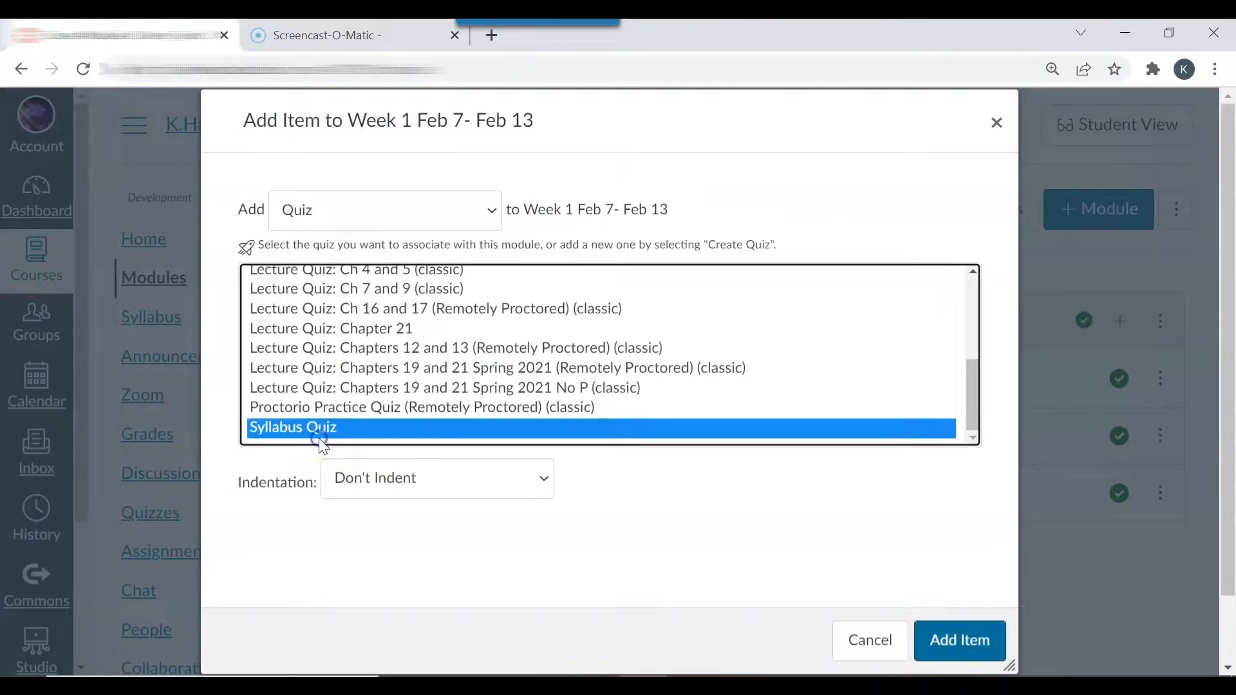
{"action": "left_click", "coordinate": [954, 637]}
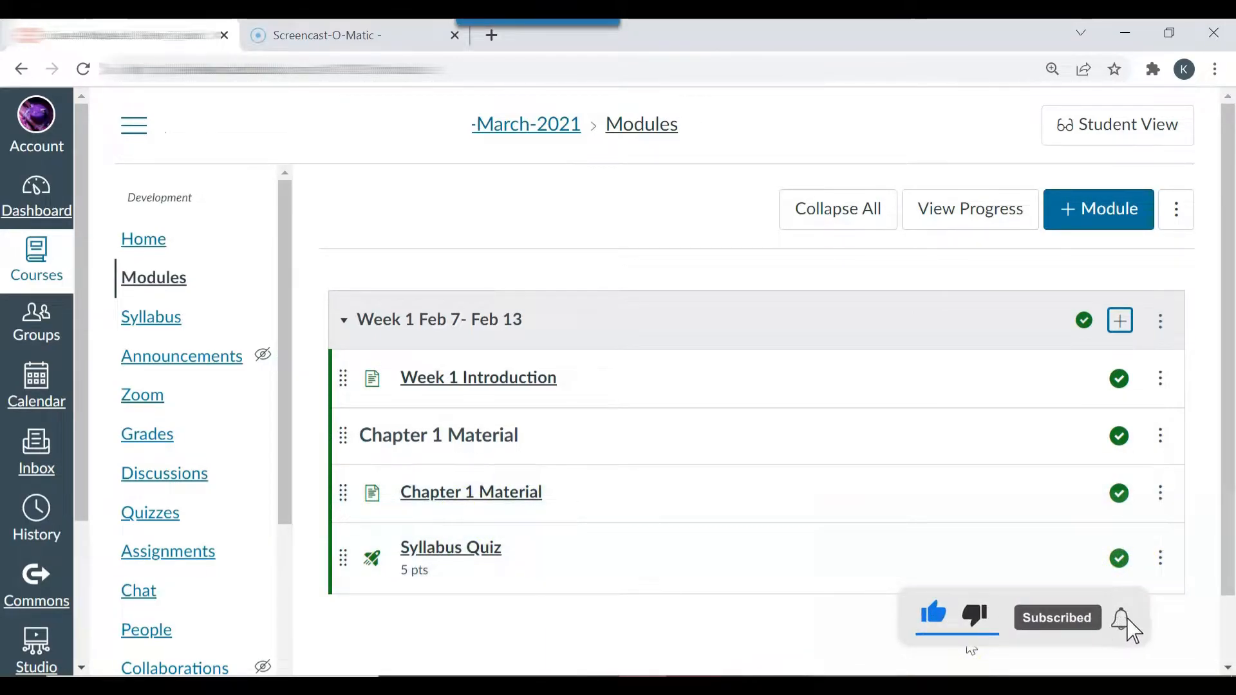
Step: Open the course settings and examine the order of items in the course navigation list
{"action": "left_click_drag", "start_coordinate": [283, 460], "coordinate": [284, 673]}
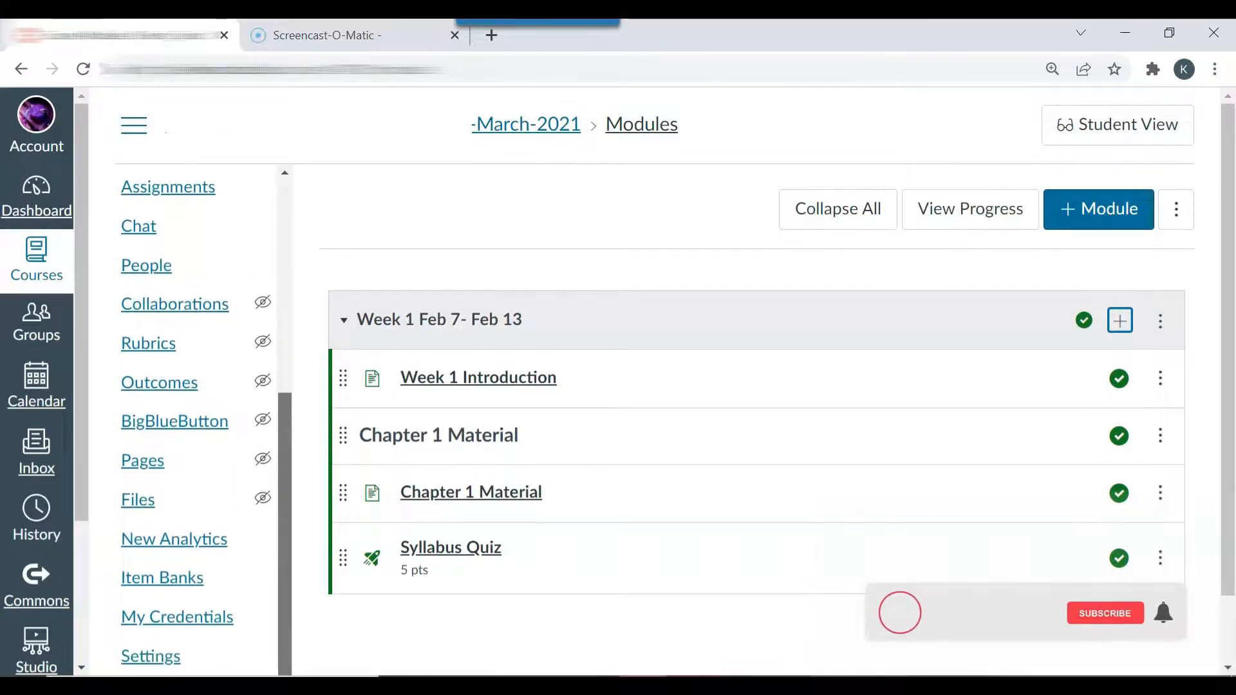
{"action": "left_click", "coordinate": [160, 658]}
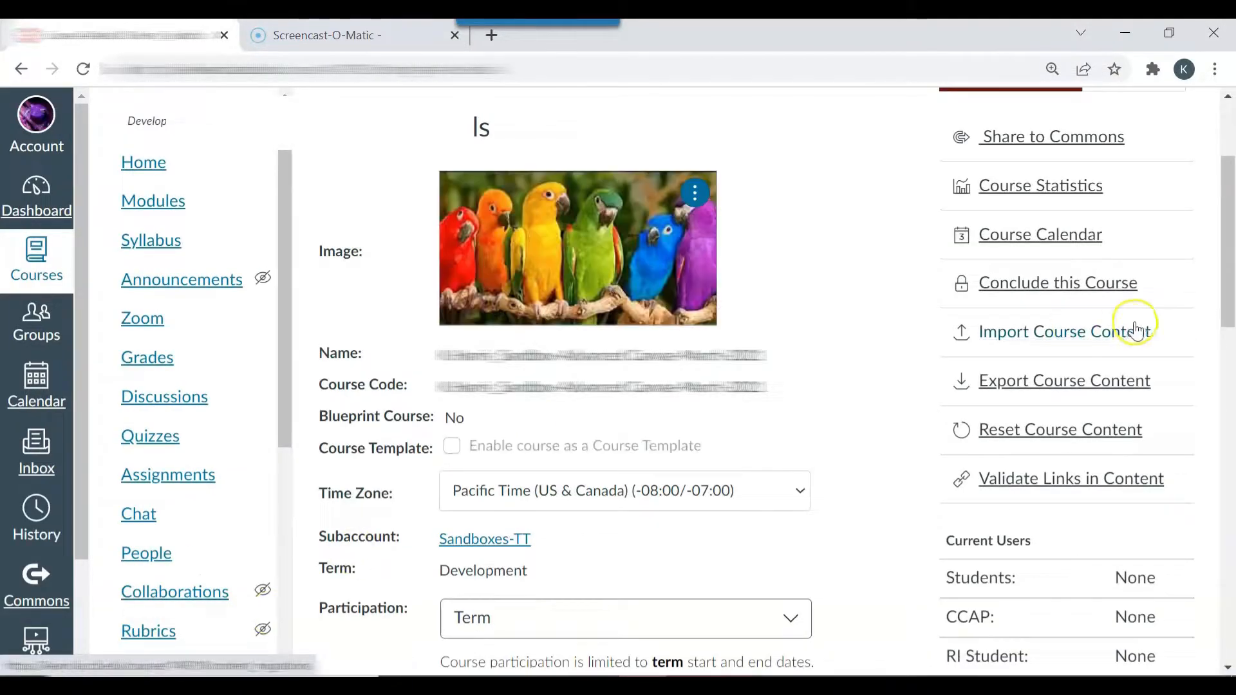
{"action": "left_click_drag", "start_coordinate": [1228, 238], "coordinate": [1228, 187]}
{"action": "left_click", "coordinate": [607, 207]}
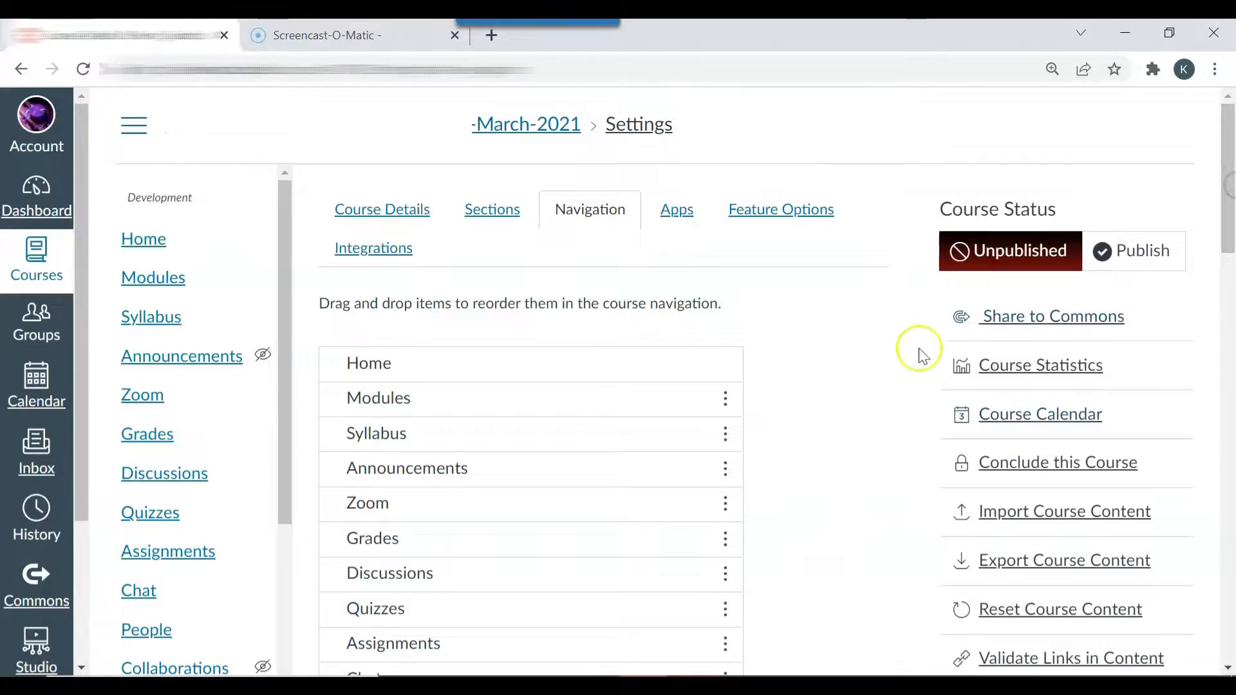
Step: Return to the course home page and look over its welcome buttons for the syllabus, grades and weeks
{"action": "left_click", "coordinate": [142, 247]}
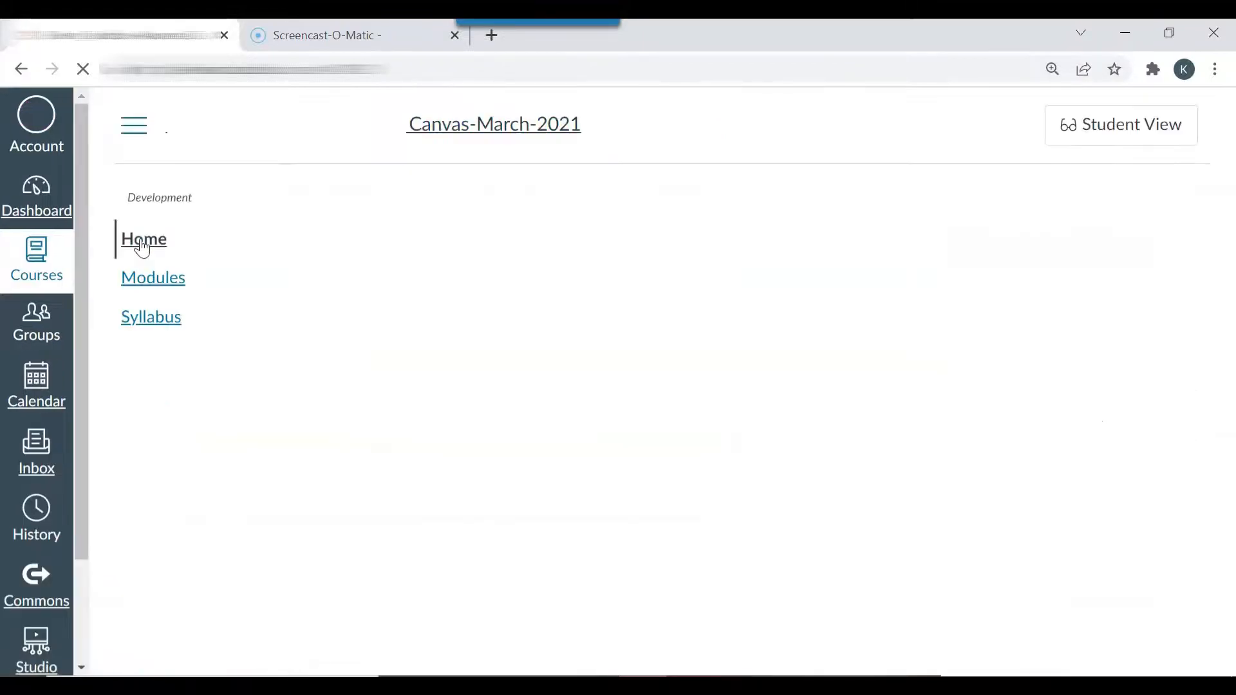
{"action": "left_click_drag", "start_coordinate": [1233, 254], "coordinate": [1233, 382]}
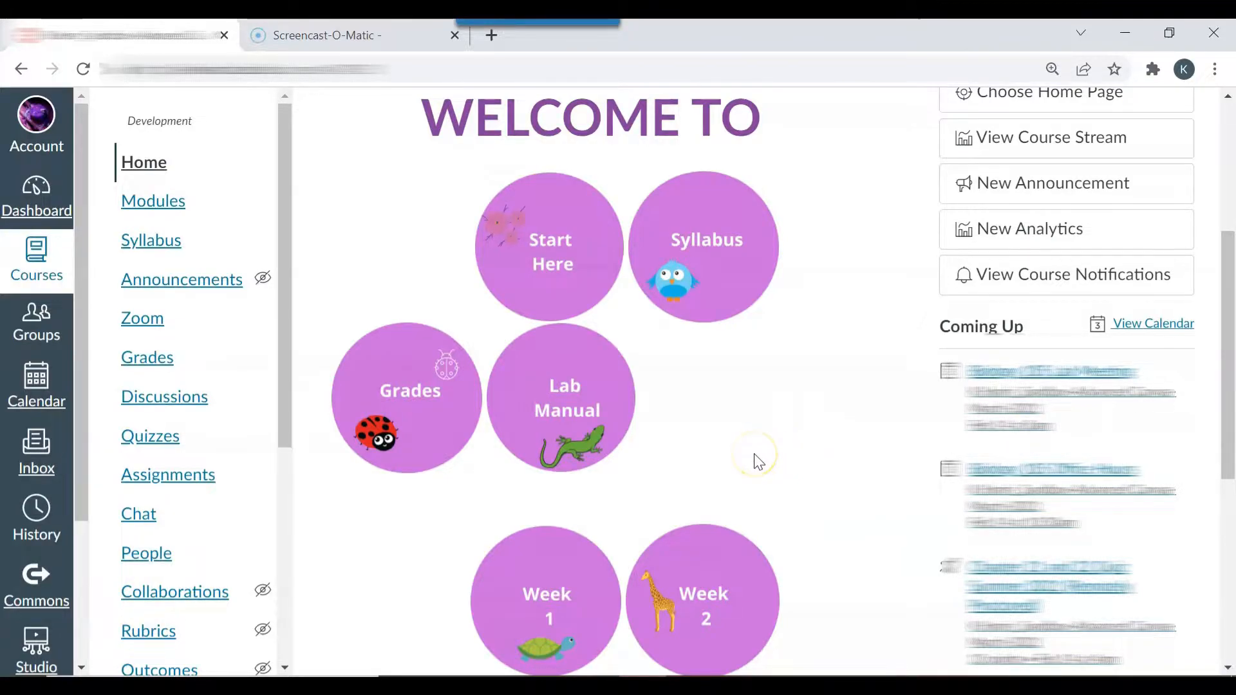
{"action": "left_click", "coordinate": [715, 447]}
{"action": "left_click_drag", "start_coordinate": [1233, 369], "coordinate": [1232, 231]}
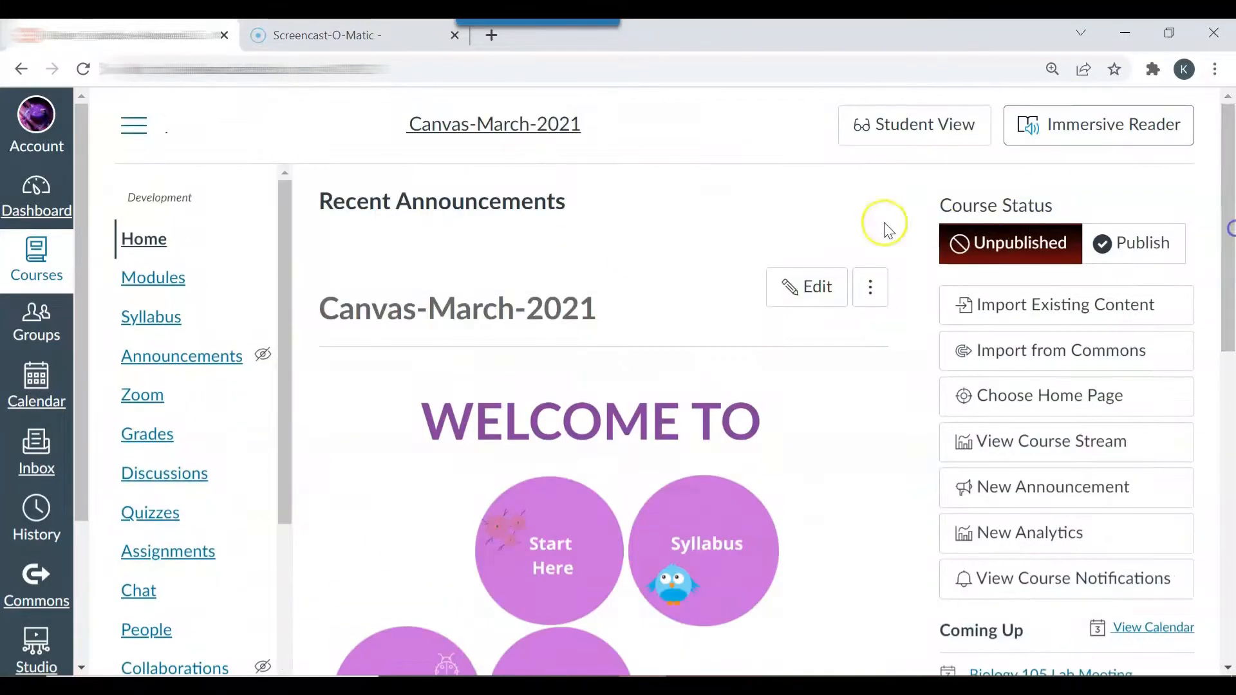
Step: Enter Student View and check where the Syllabus Quiz is listed under Modules and Quizzes
{"action": "left_click", "coordinate": [847, 135]}
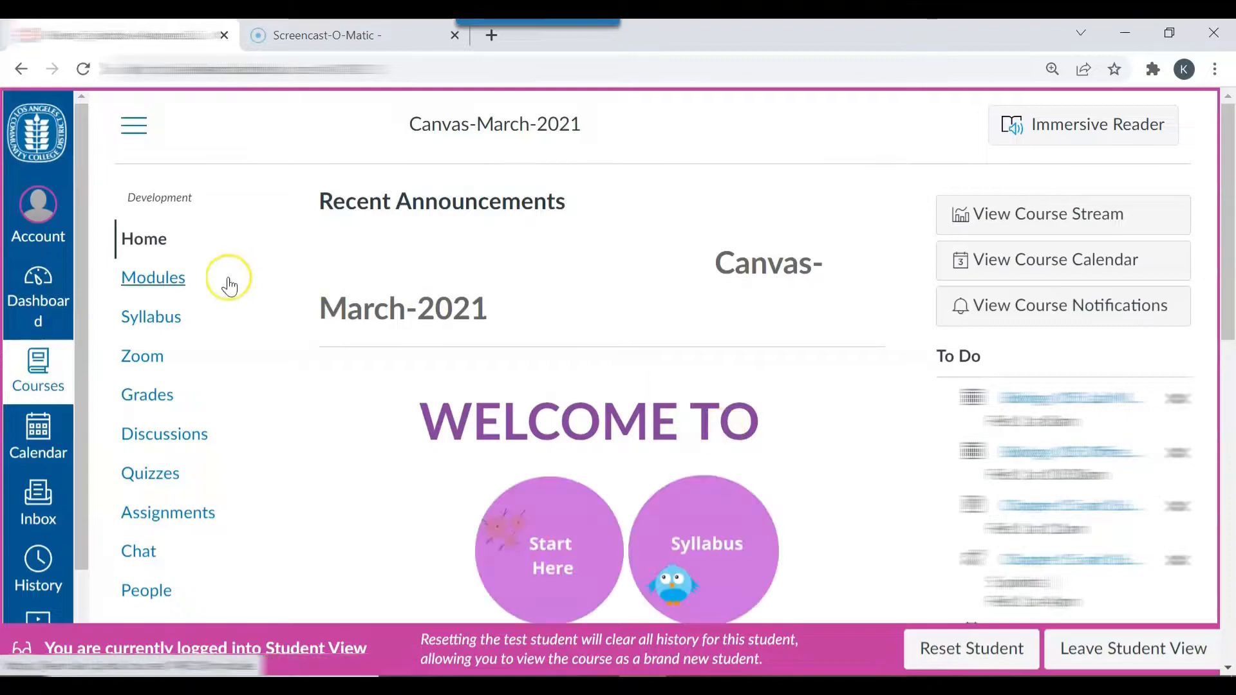
{"action": "left_click", "coordinate": [175, 282]}
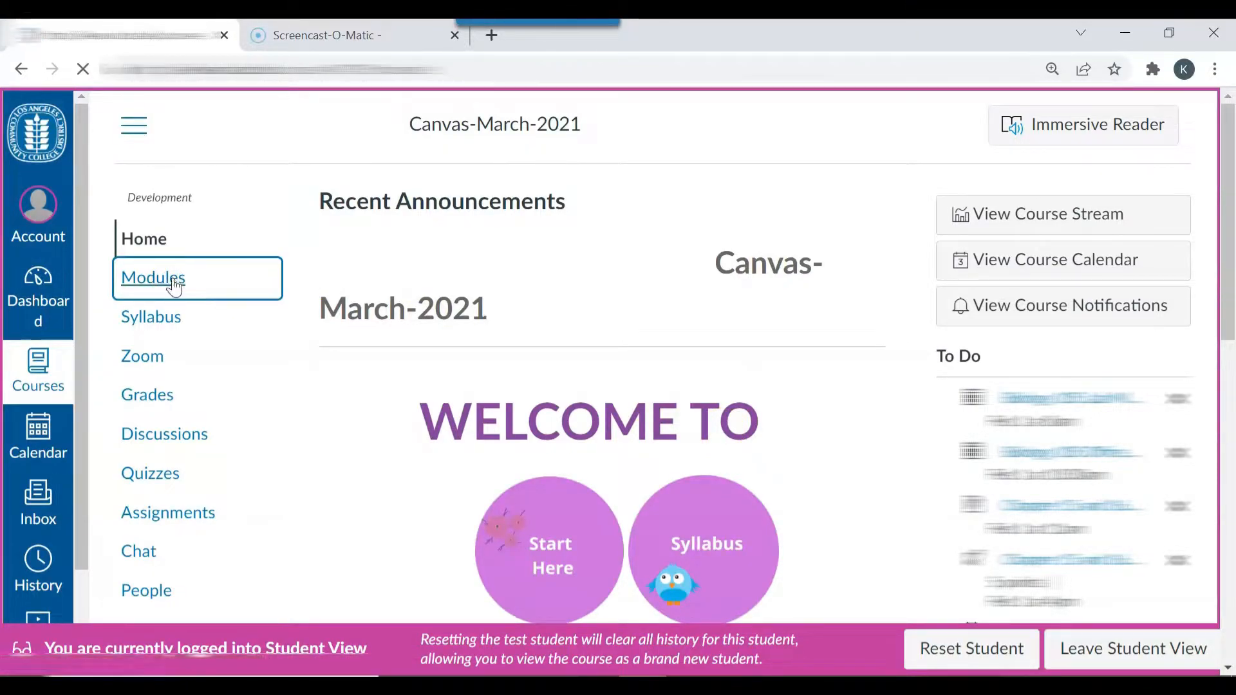
{"action": "left_click_drag", "start_coordinate": [1232, 274], "coordinate": [1233, 382]}
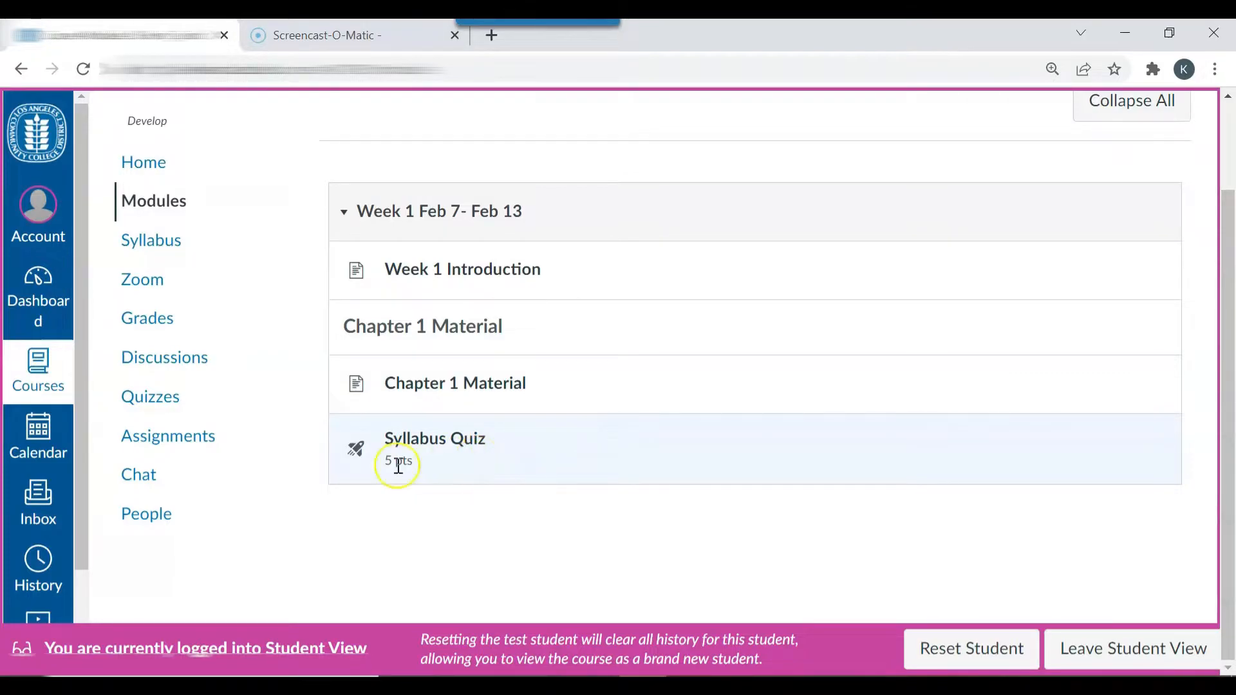
{"action": "left_click", "coordinate": [163, 411]}
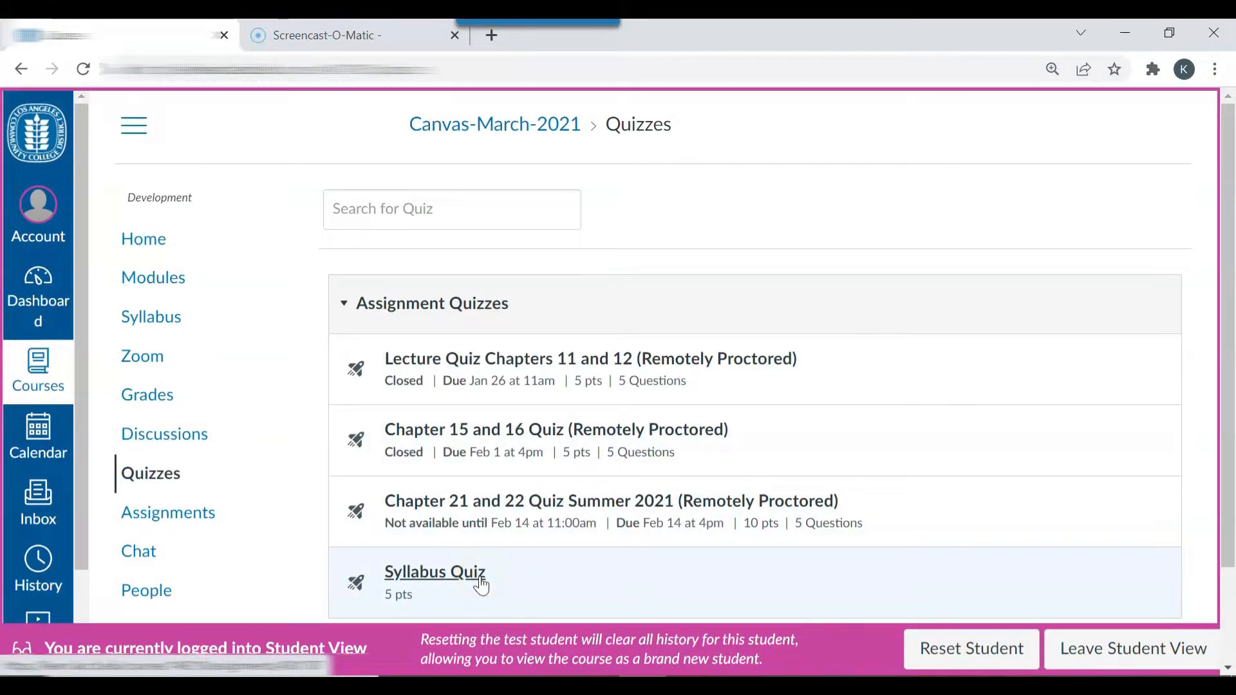
{"action": "left_click", "coordinate": [185, 285]}
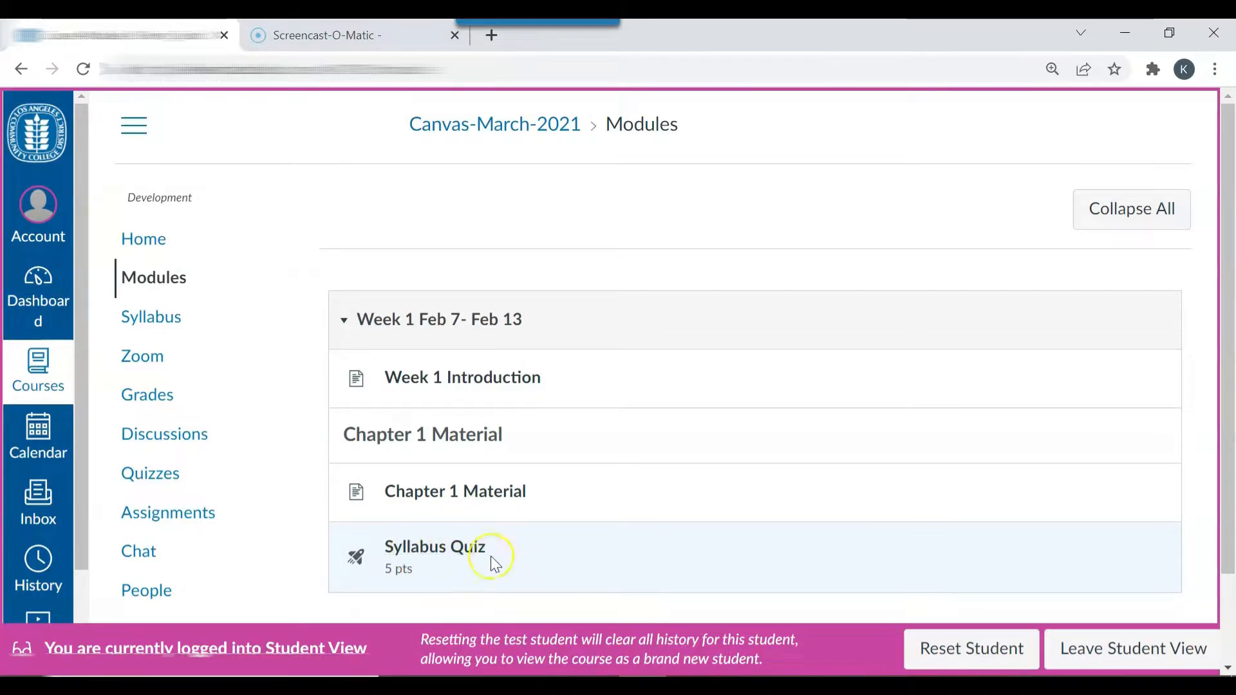
{"action": "left_click", "coordinate": [489, 562]}
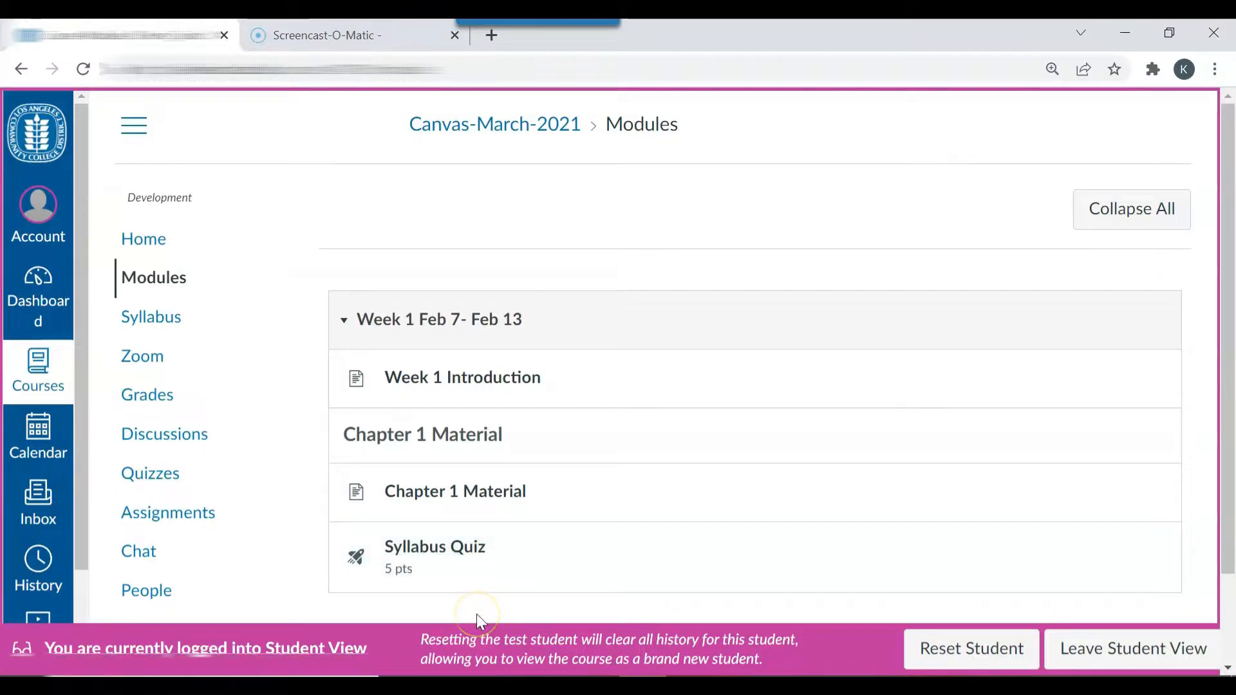
Step: Leave Student View and open Test Student's Syllabus Quiz submission from the gradebook in SpeedGrader
{"action": "left_click", "coordinate": [1116, 659]}
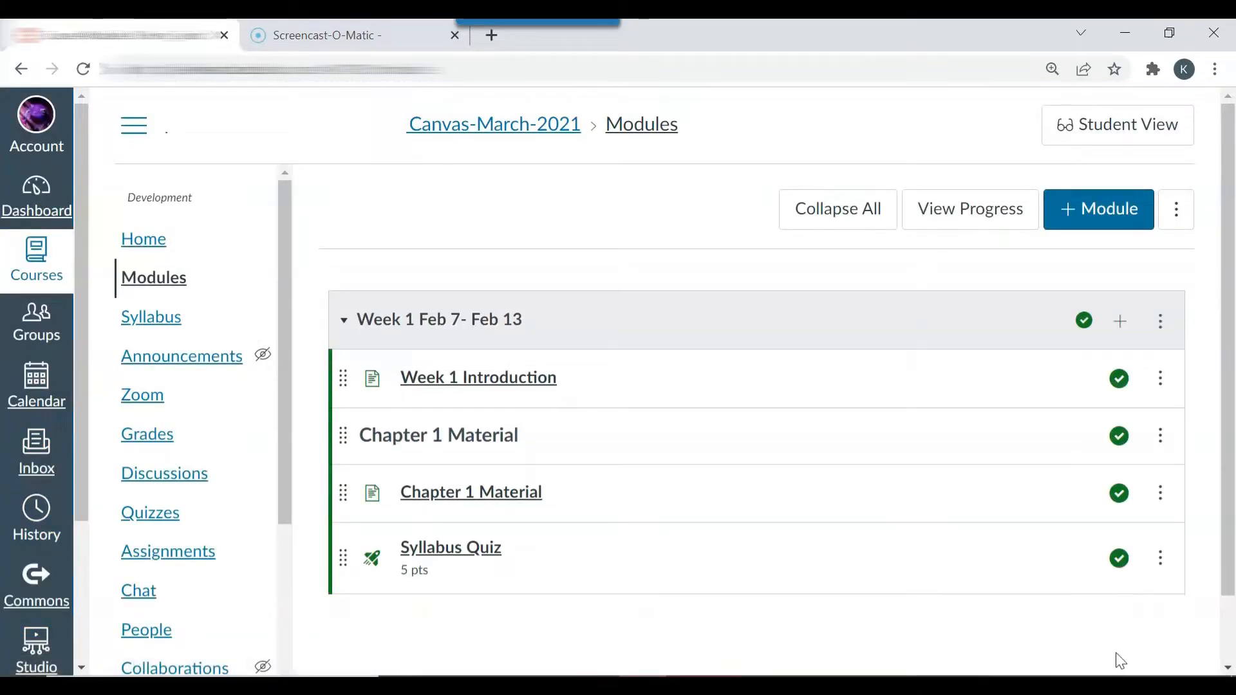
{"action": "left_click", "coordinate": [157, 436]}
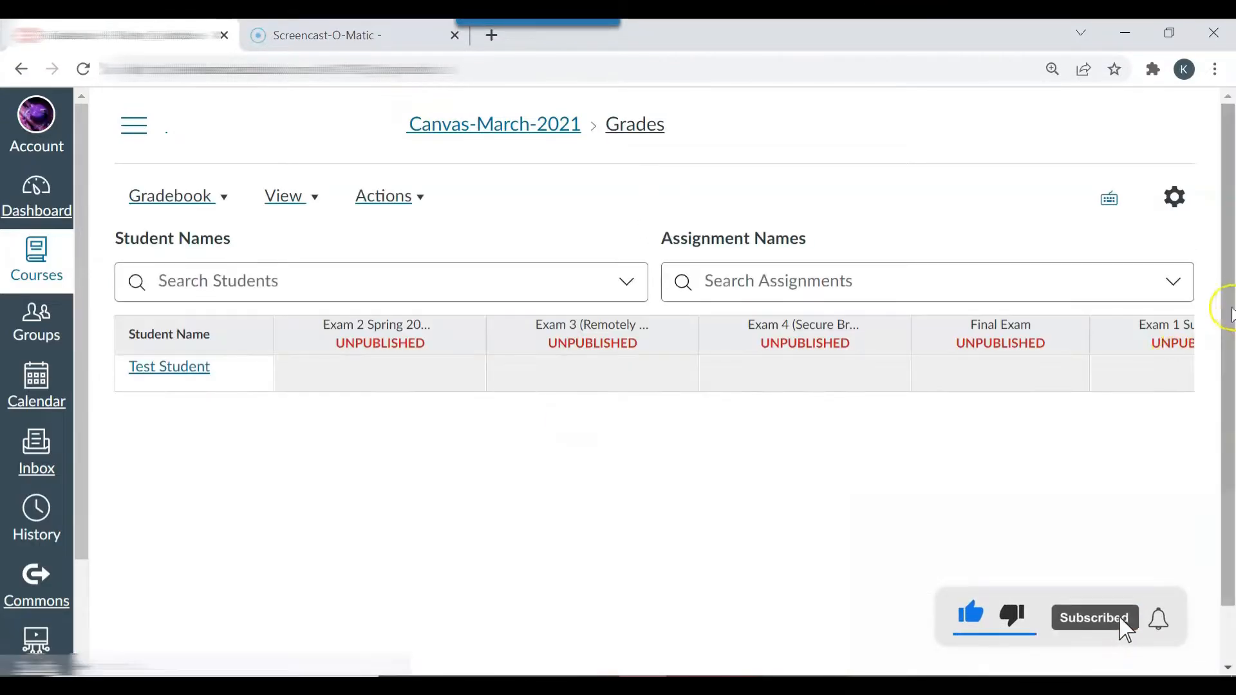
{"action": "scroll", "coordinate": [1124, 631], "scroll_direction": "down", "scroll_amount": 1}
{"action": "left_click_drag", "start_coordinate": [400, 667], "coordinate": [886, 640]}
{"action": "left_click", "coordinate": [385, 310]}
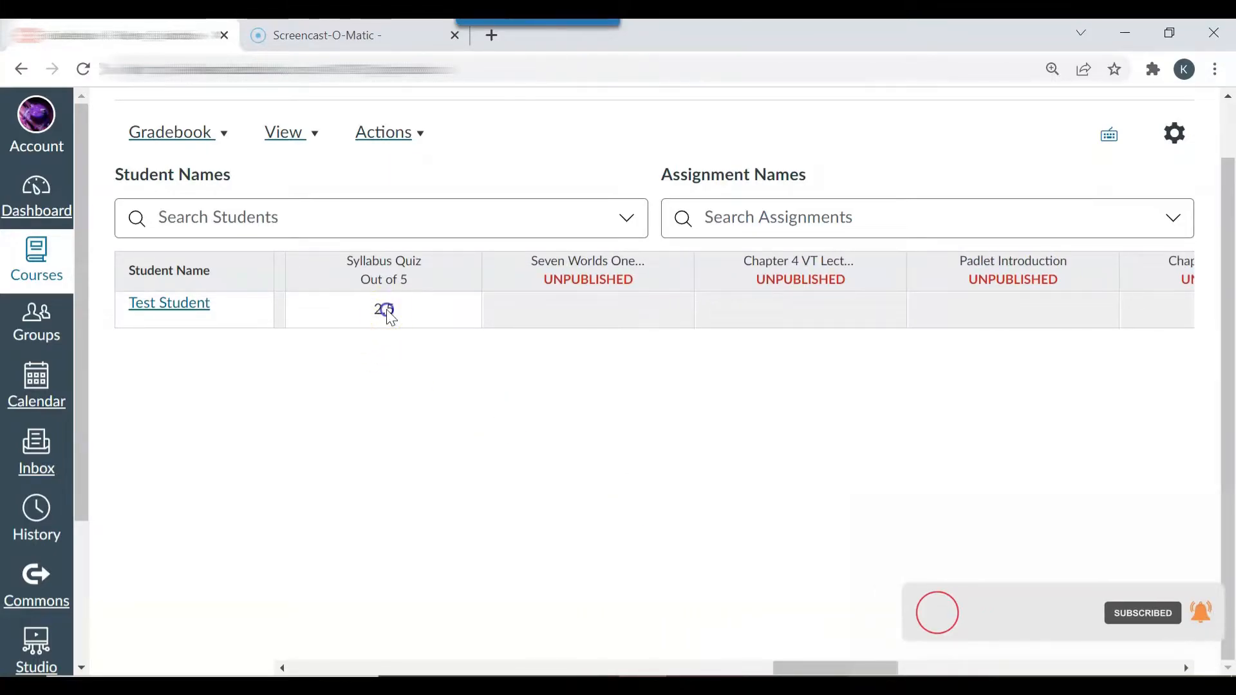
{"action": "left_click", "coordinate": [462, 311]}
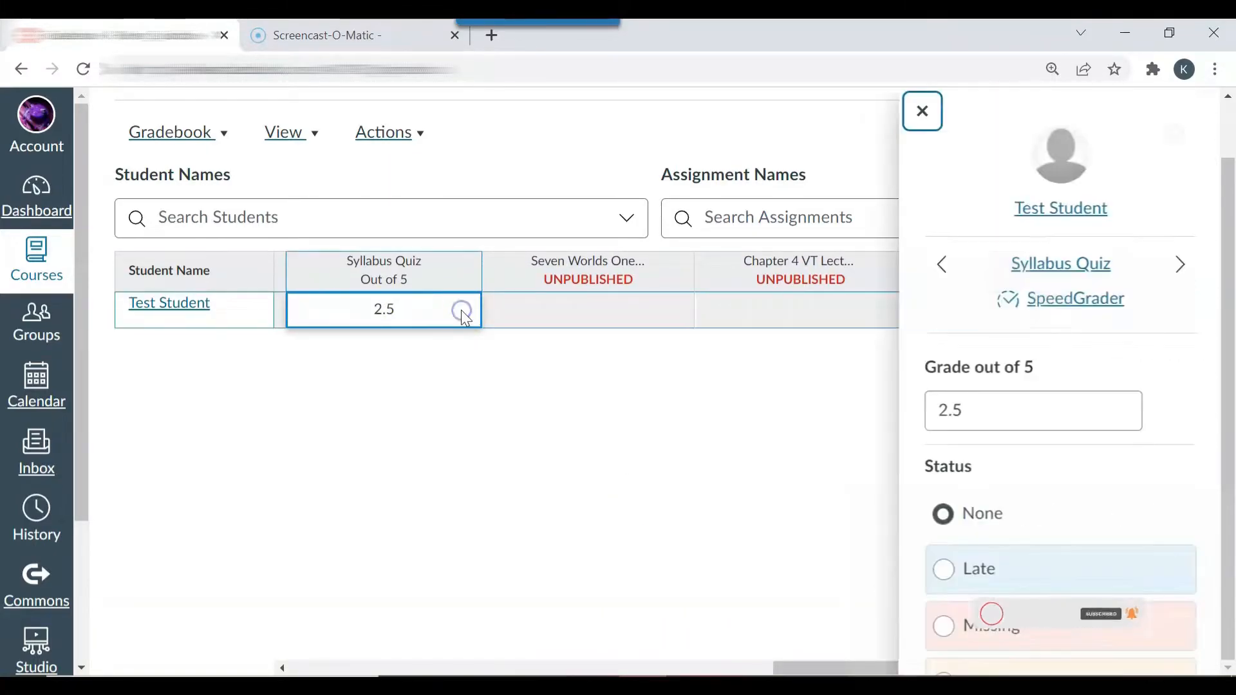
{"action": "left_click", "coordinate": [1030, 303]}
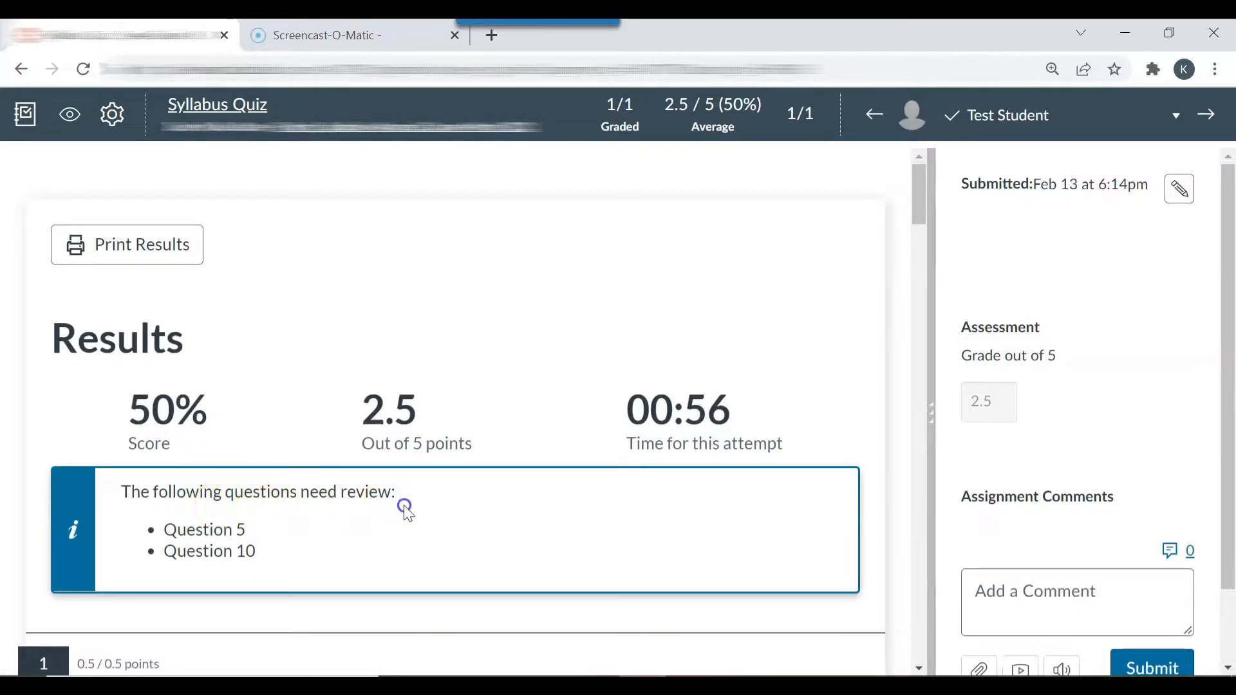
Step: Mark the answer "Sunday" to question 5 as correct, giving it 0.5 points
{"action": "left_click_drag", "start_coordinate": [925, 211], "coordinate": [915, 427]}
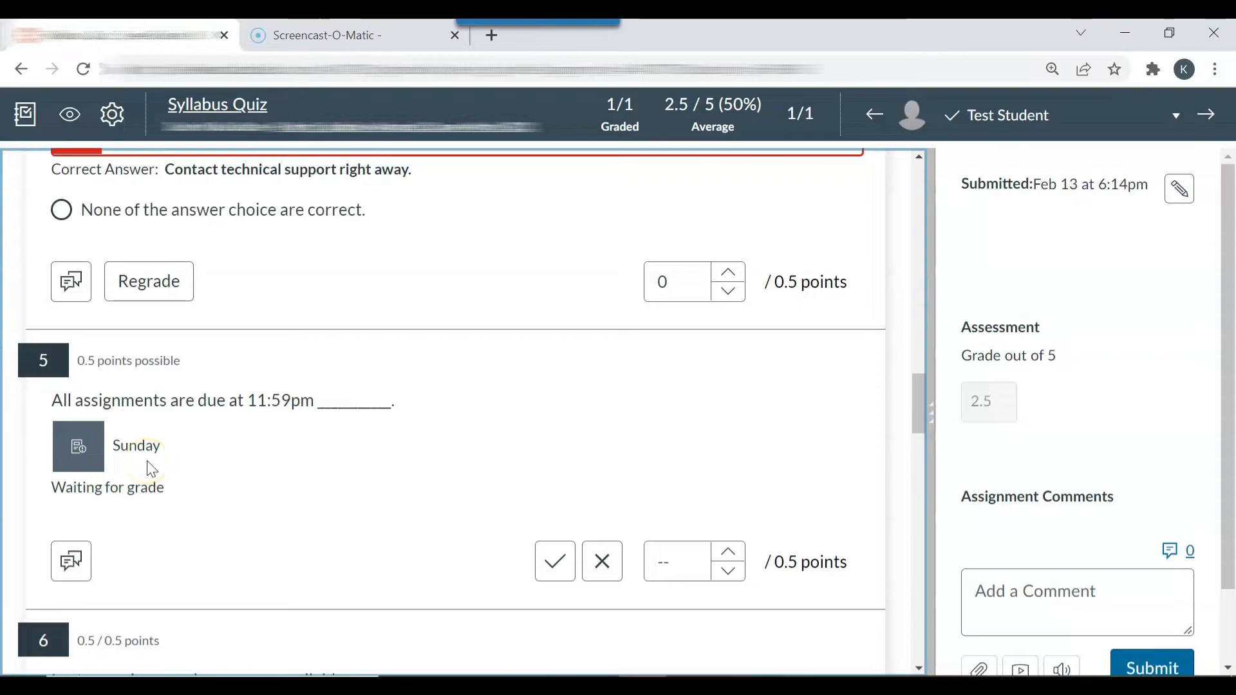
{"action": "left_click", "coordinate": [555, 570]}
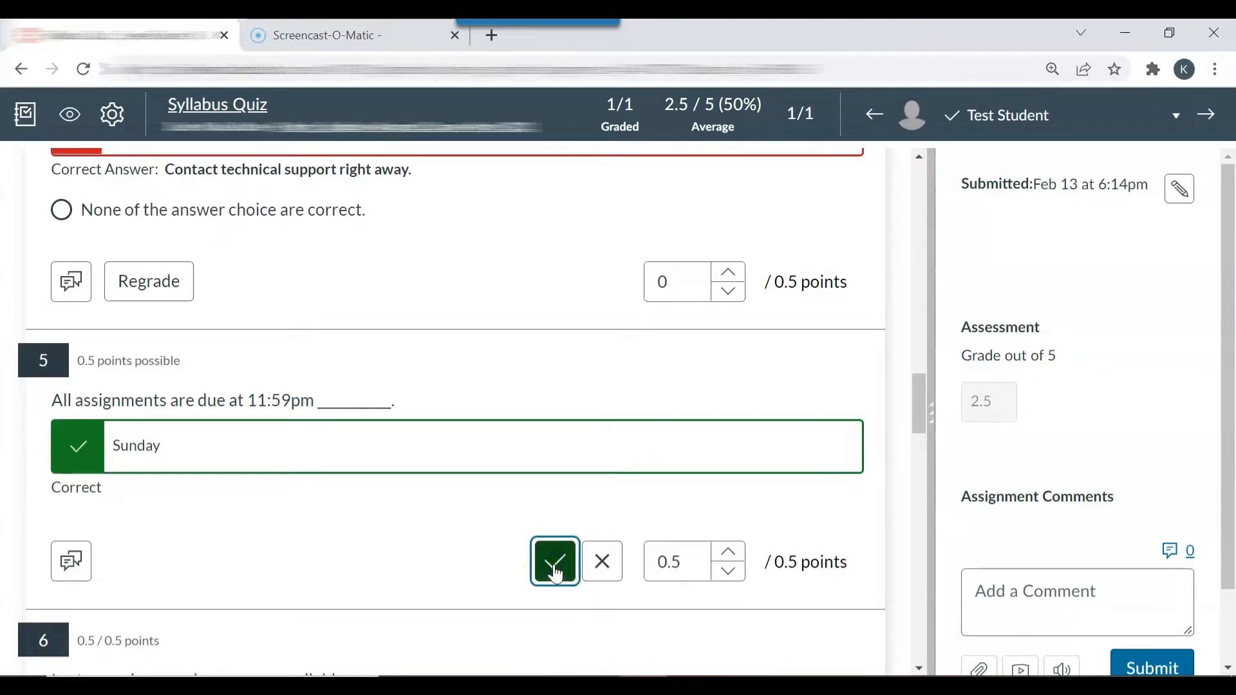
{"action": "left_click", "coordinate": [603, 576]}
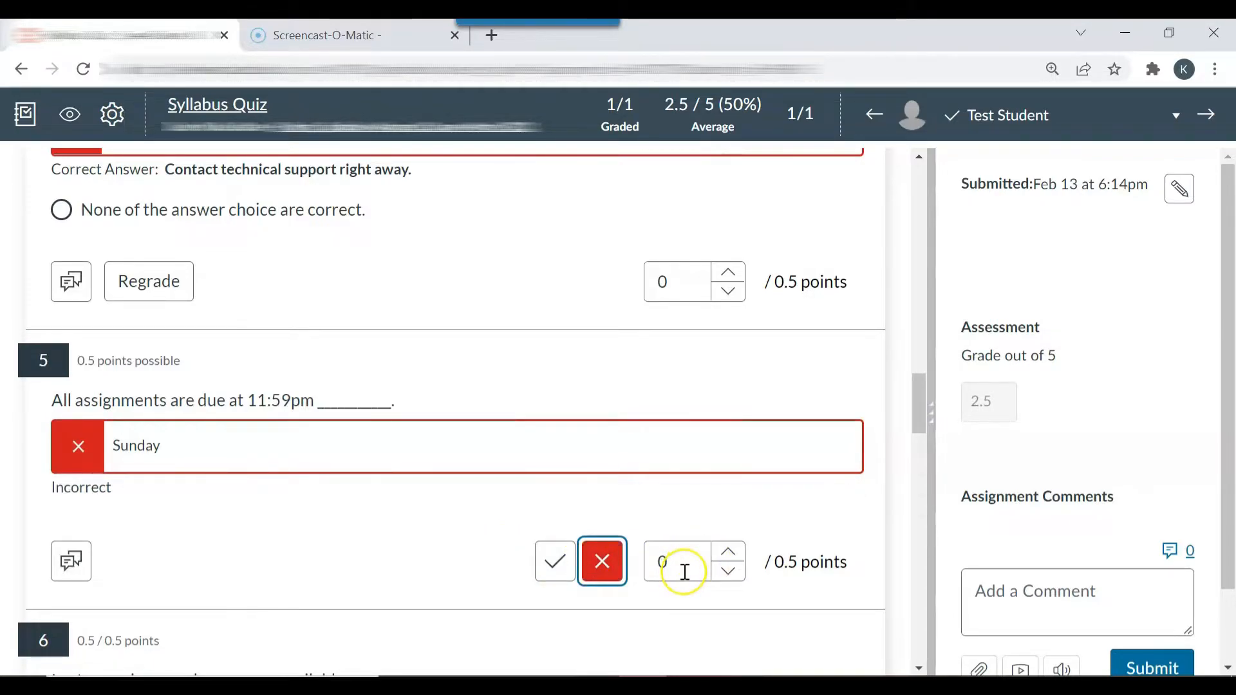
{"action": "left_click", "coordinate": [555, 562]}
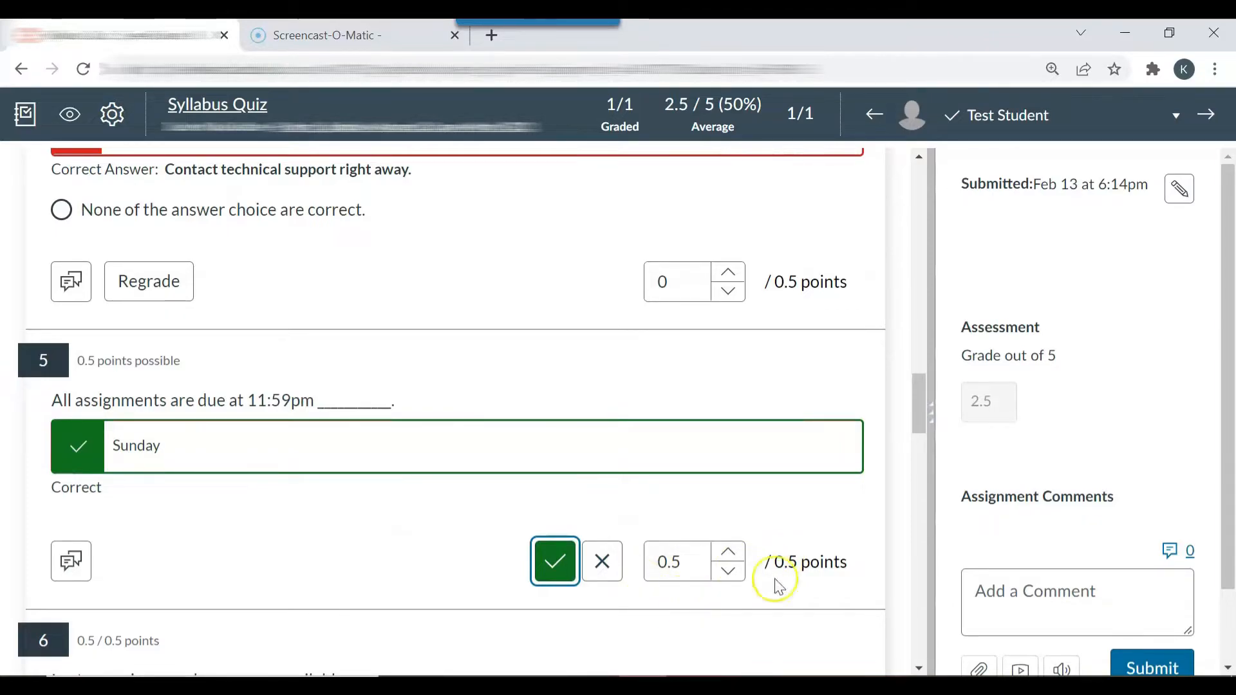
Step: Mark the answer "12" to question 10 as correct for 0.5 points and update the quiz results
{"action": "left_click_drag", "start_coordinate": [914, 424], "coordinate": [972, 624]}
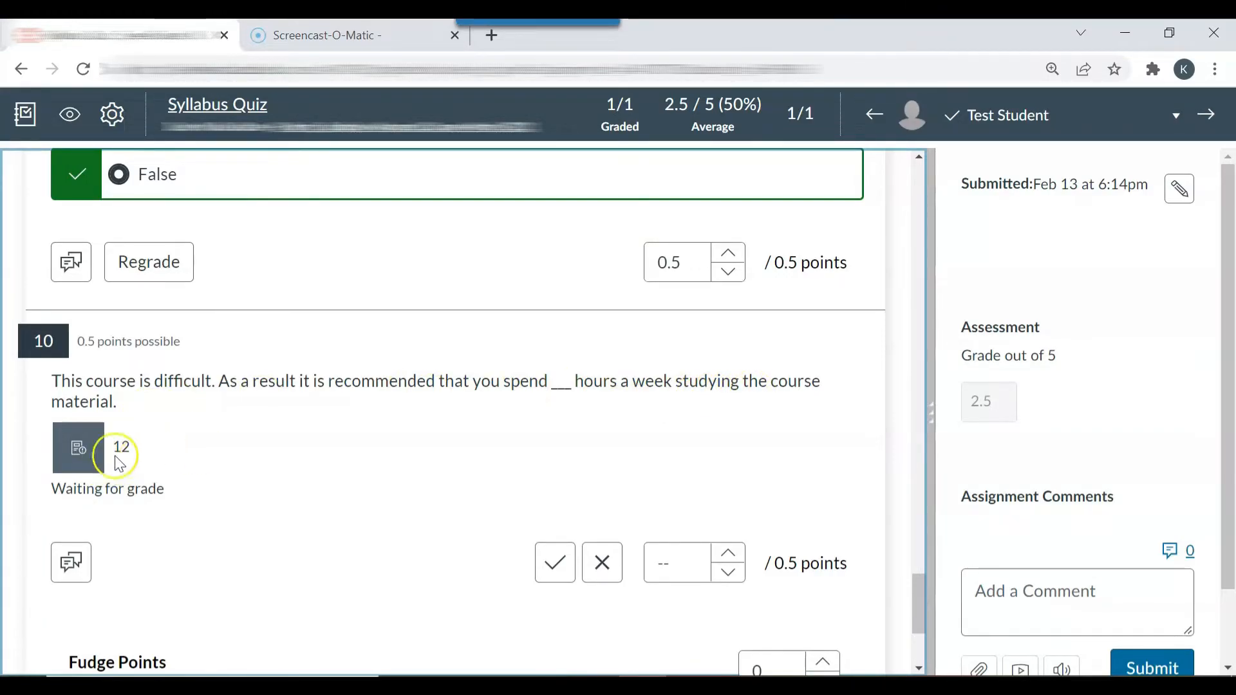
{"action": "left_click", "coordinate": [554, 567]}
{"action": "left_click_drag", "start_coordinate": [918, 611], "coordinate": [922, 652]}
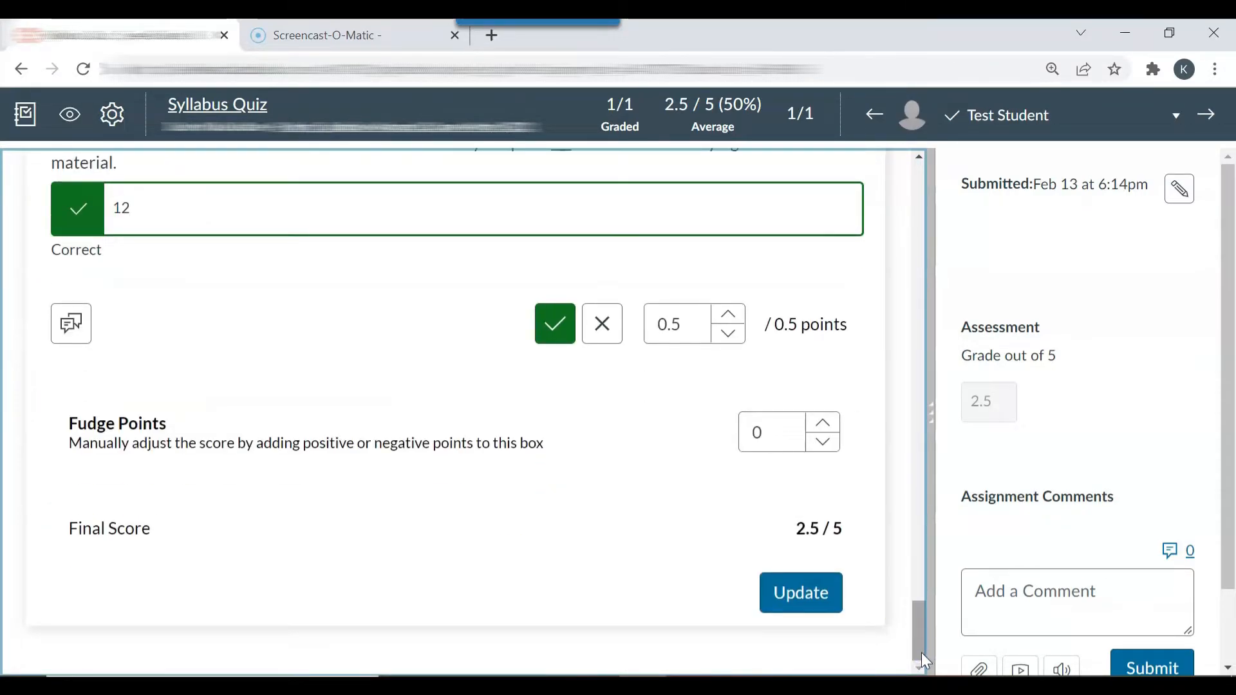
{"action": "left_click", "coordinate": [798, 593]}
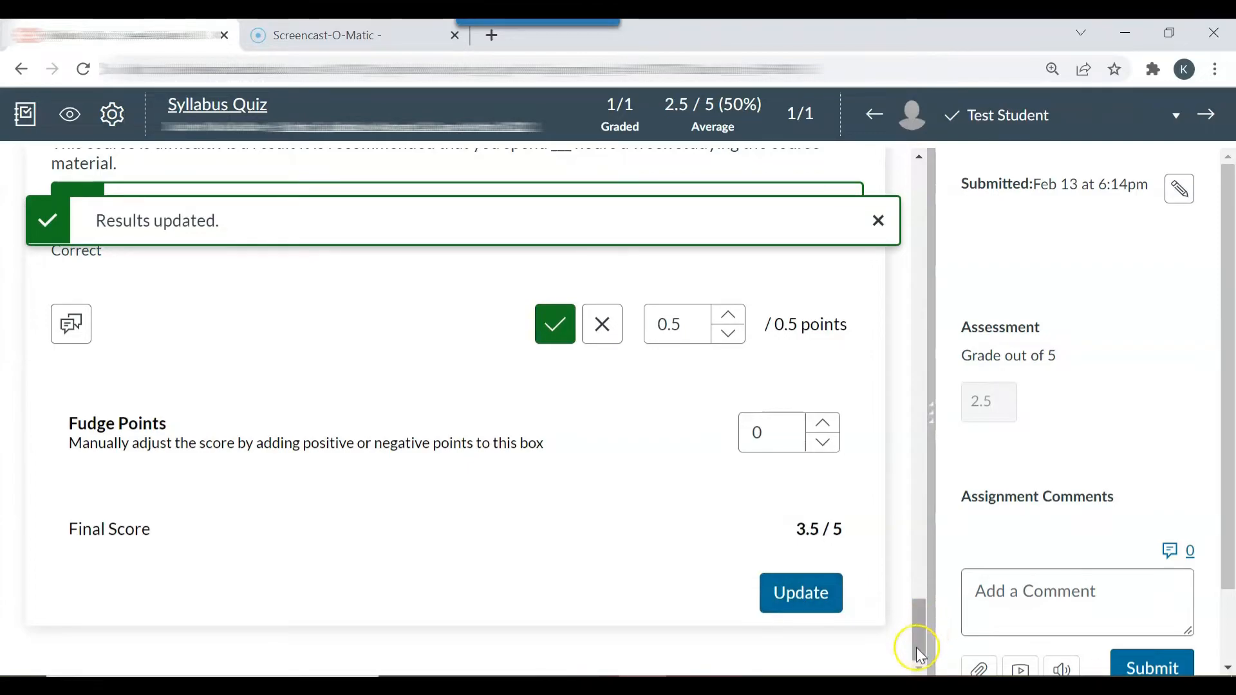
Step: Open the additional comments editor for question 1 and cancel it without adding a comment
{"action": "left_click_drag", "start_coordinate": [916, 647], "coordinate": [914, 624]}
{"action": "left_click_drag", "start_coordinate": [908, 541], "coordinate": [915, 241]}
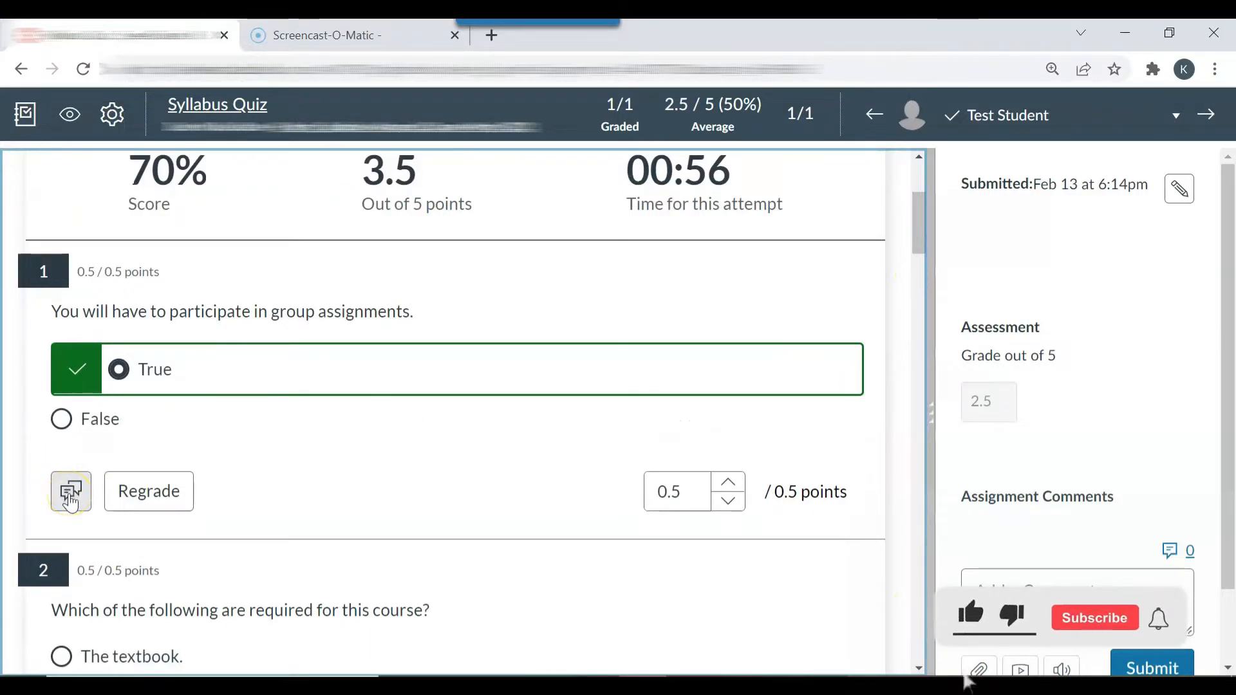
{"action": "left_click", "coordinate": [67, 493]}
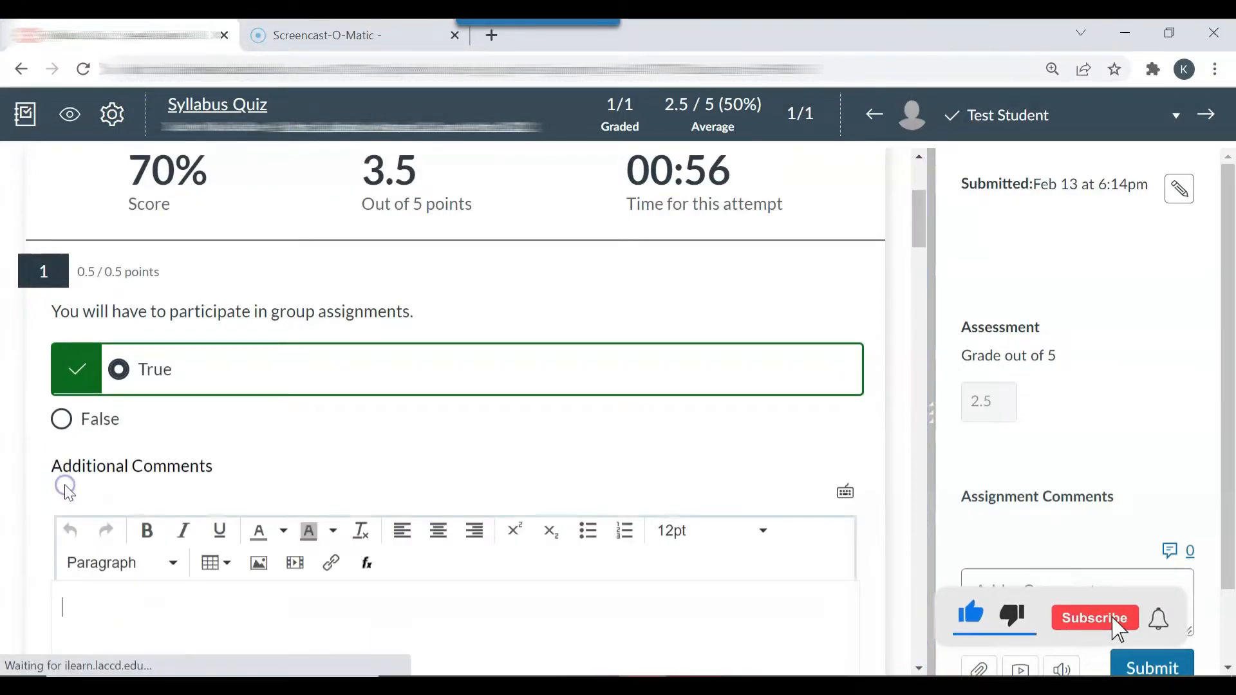
{"action": "left_click_drag", "start_coordinate": [923, 248], "coordinate": [925, 291]}
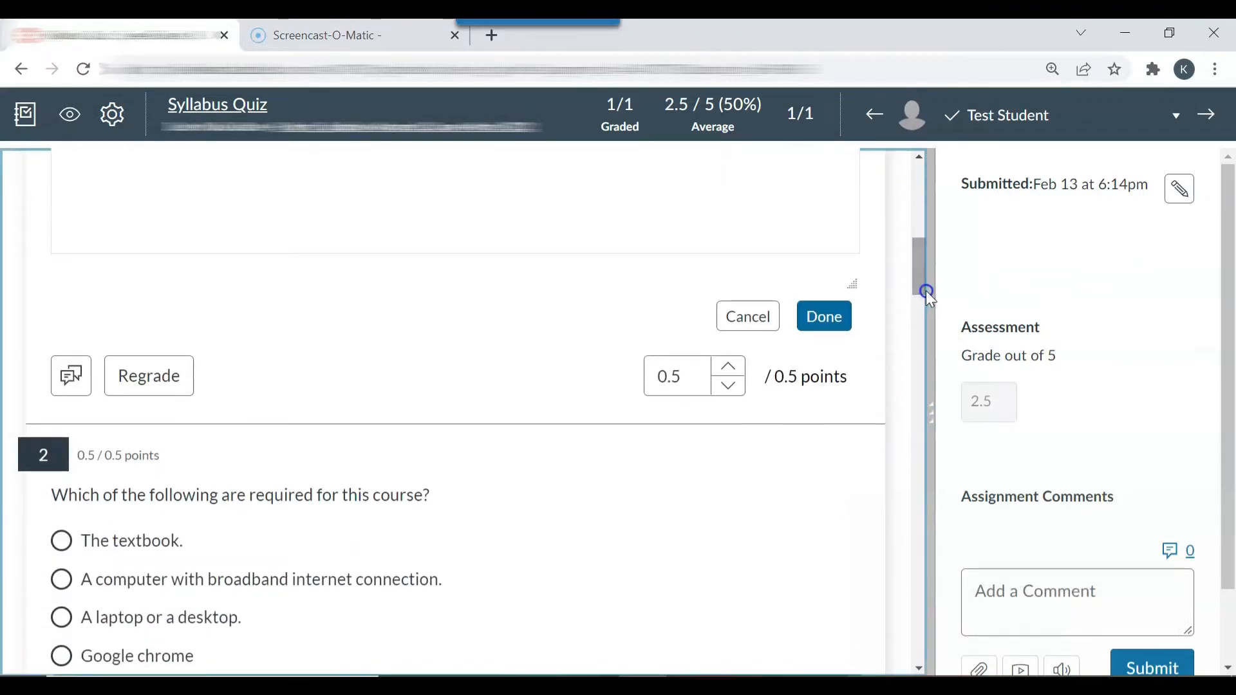
{"action": "left_click", "coordinate": [740, 317]}
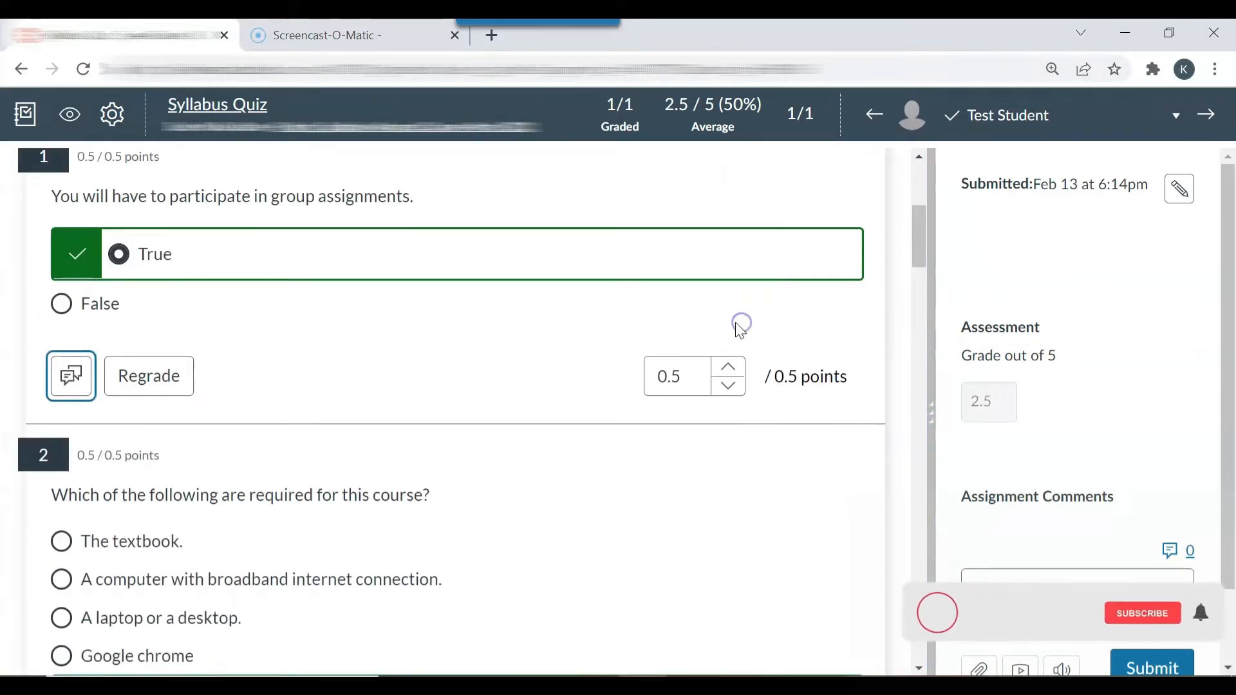
Step: Open the regrade options for question 1, review them, and cancel without regrading
{"action": "left_click", "coordinate": [174, 389]}
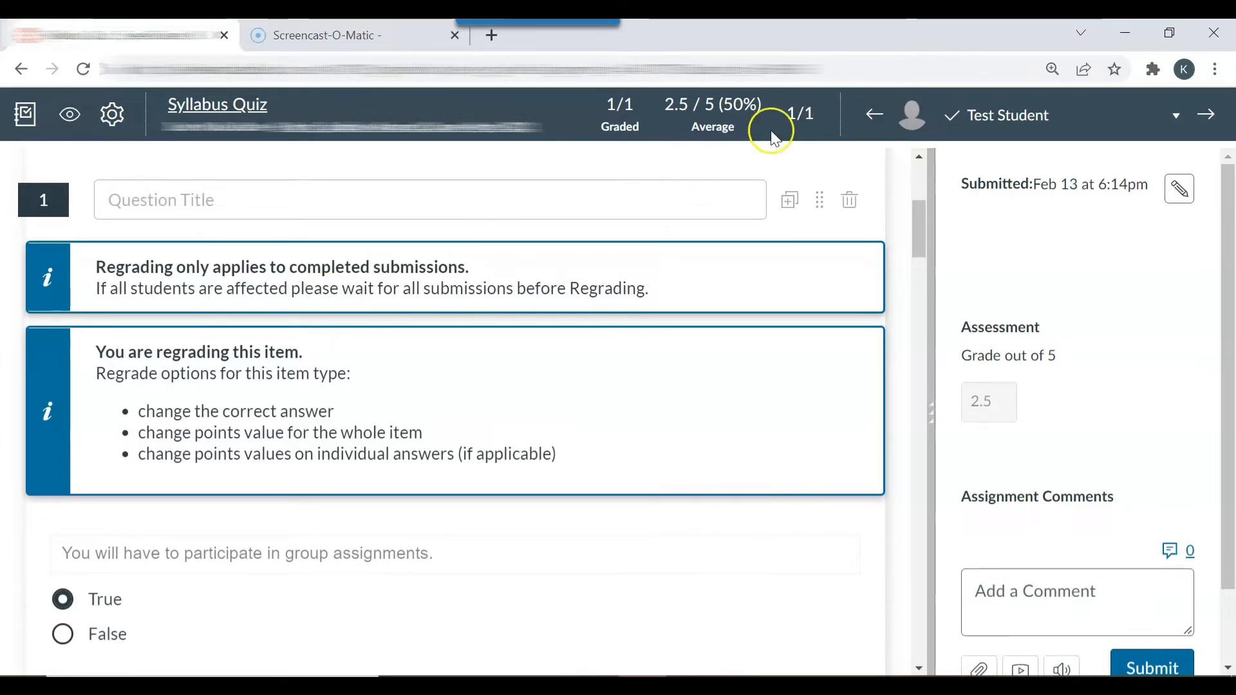
{"action": "left_click_drag", "start_coordinate": [925, 238], "coordinate": [926, 264]}
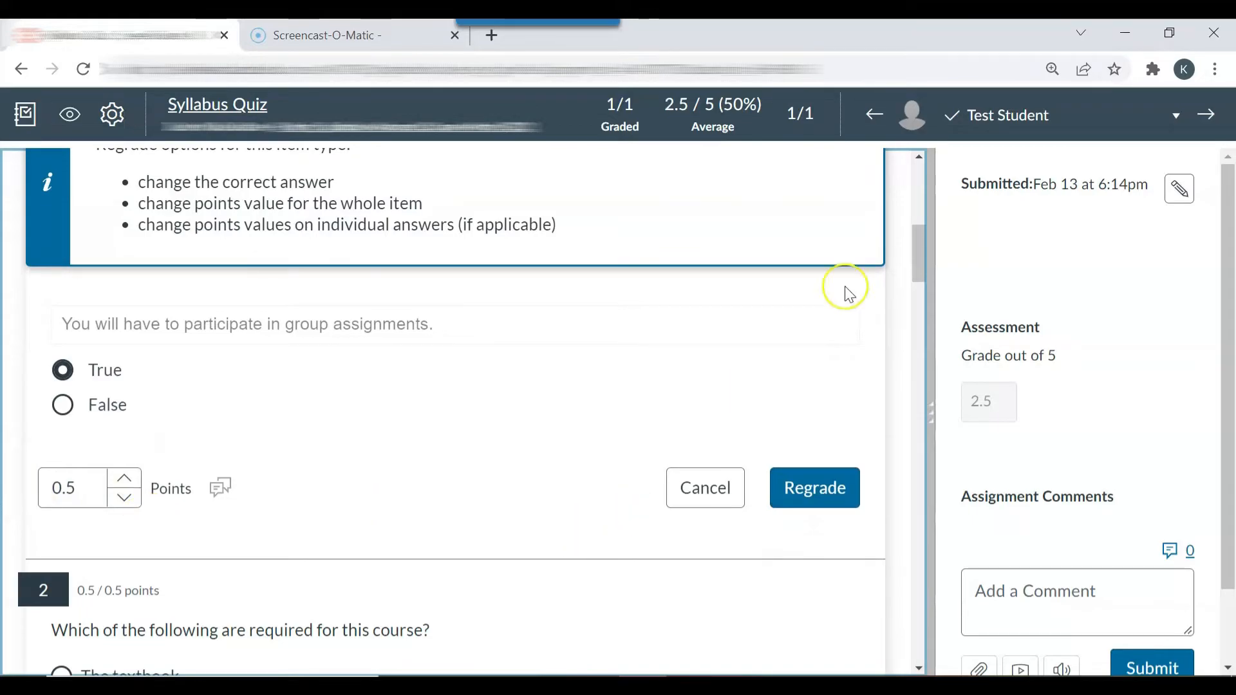
{"action": "left_click", "coordinate": [705, 489]}
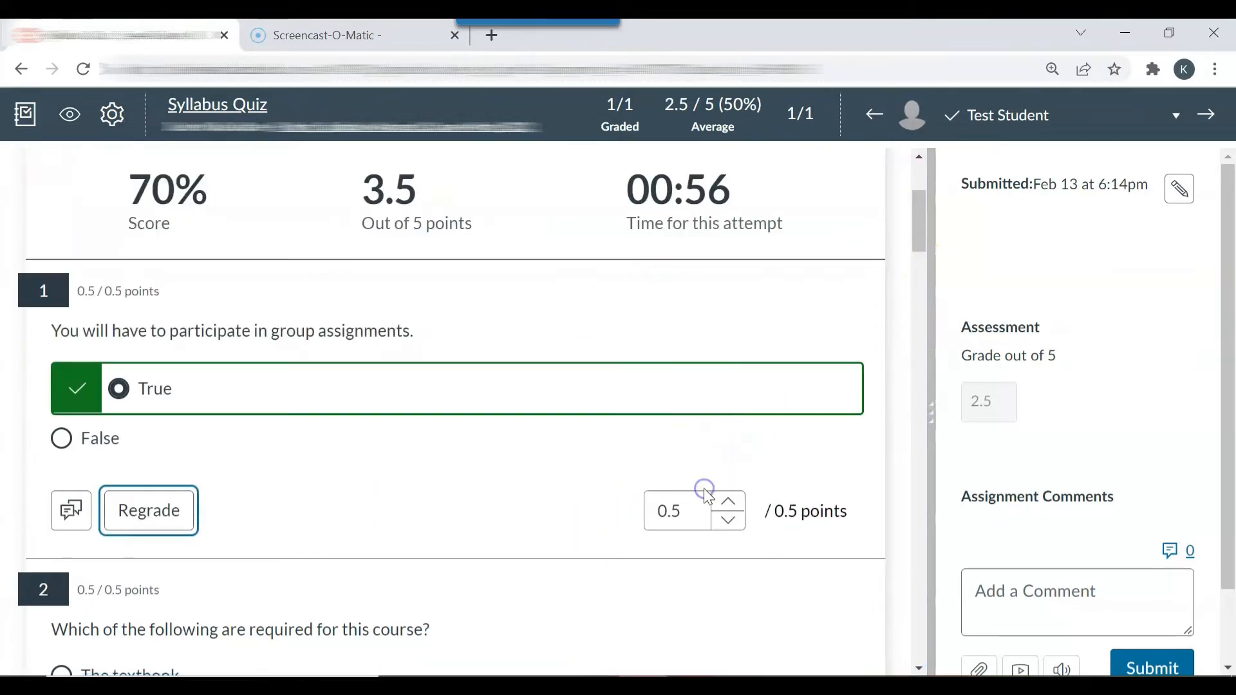
Step: Look over question 2 and activate the empty assignment comment field for Test Student's submission
{"action": "left_click_drag", "start_coordinate": [926, 225], "coordinate": [921, 269]}
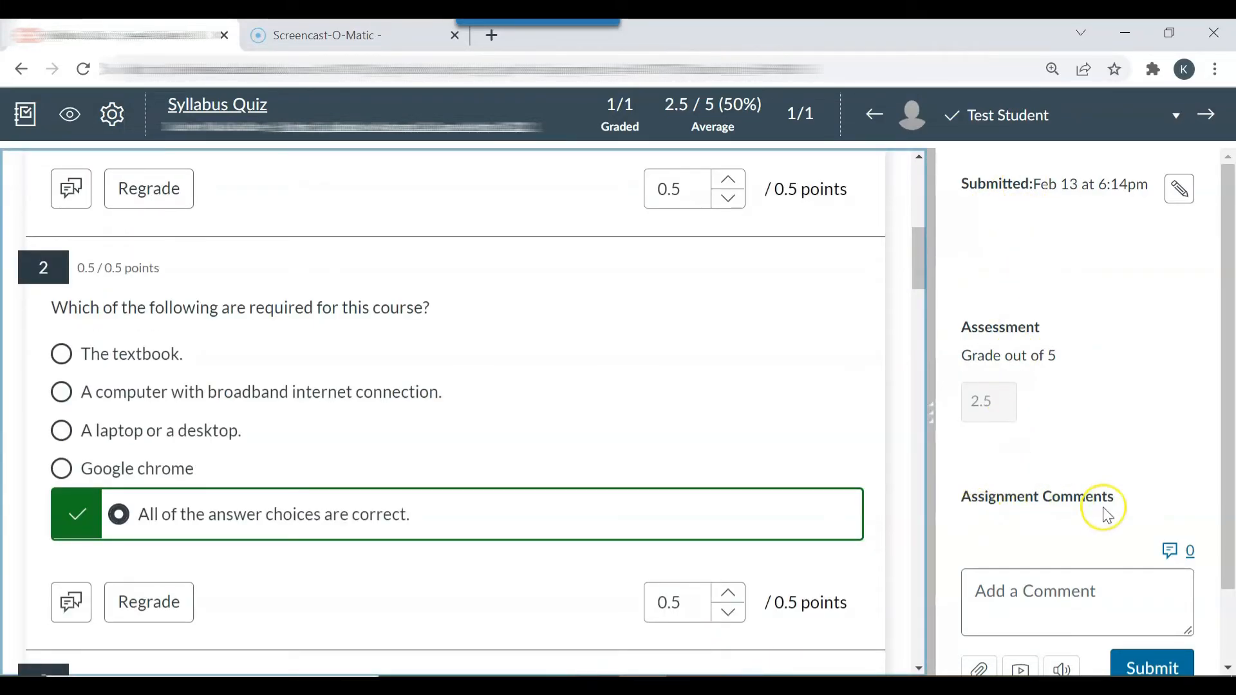
{"action": "left_click_drag", "start_coordinate": [1227, 528], "coordinate": [1227, 564]}
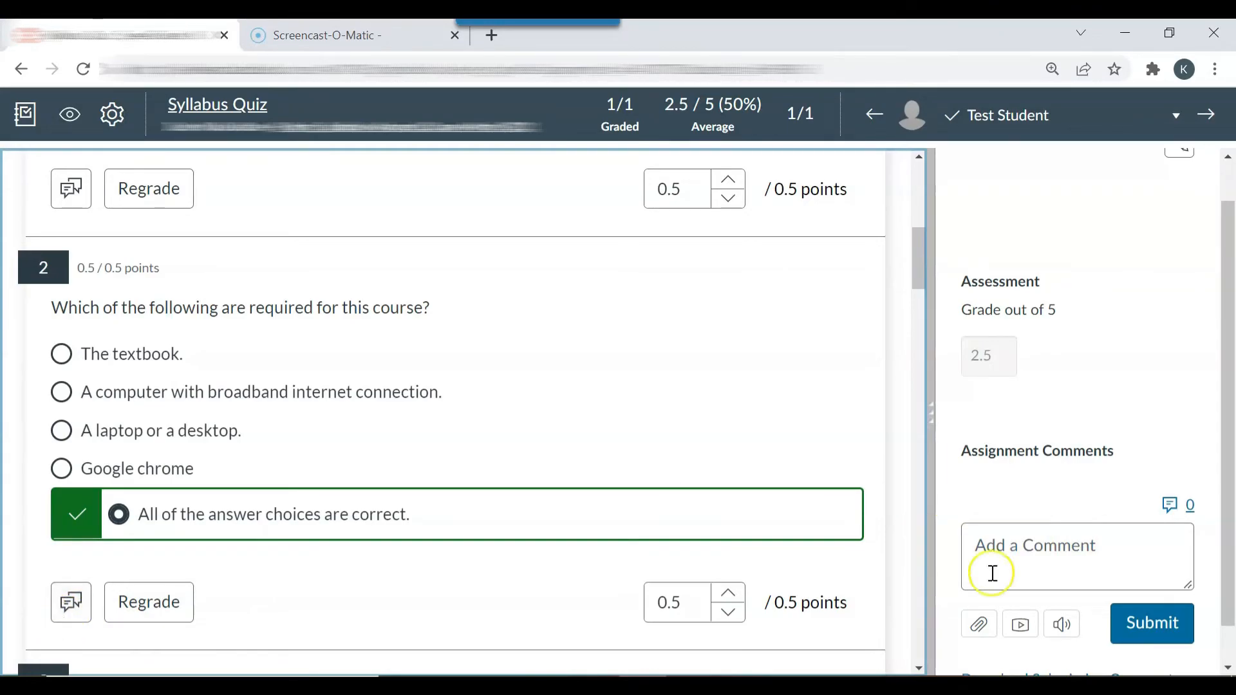
{"action": "left_click", "coordinate": [1008, 570]}
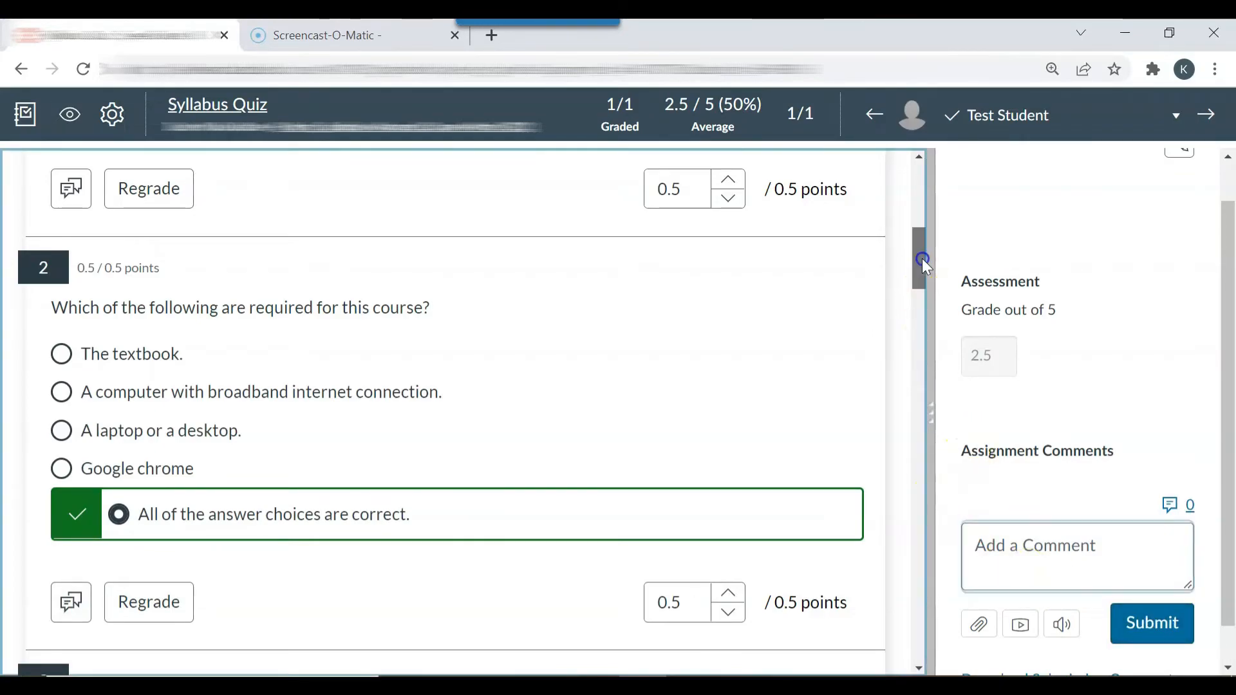
Step: Return from SpeedGrader to the gradebook and select Test Student's Syllabus Quiz grade to check it
{"action": "left_click_drag", "start_coordinate": [922, 257], "coordinate": [918, 179]}
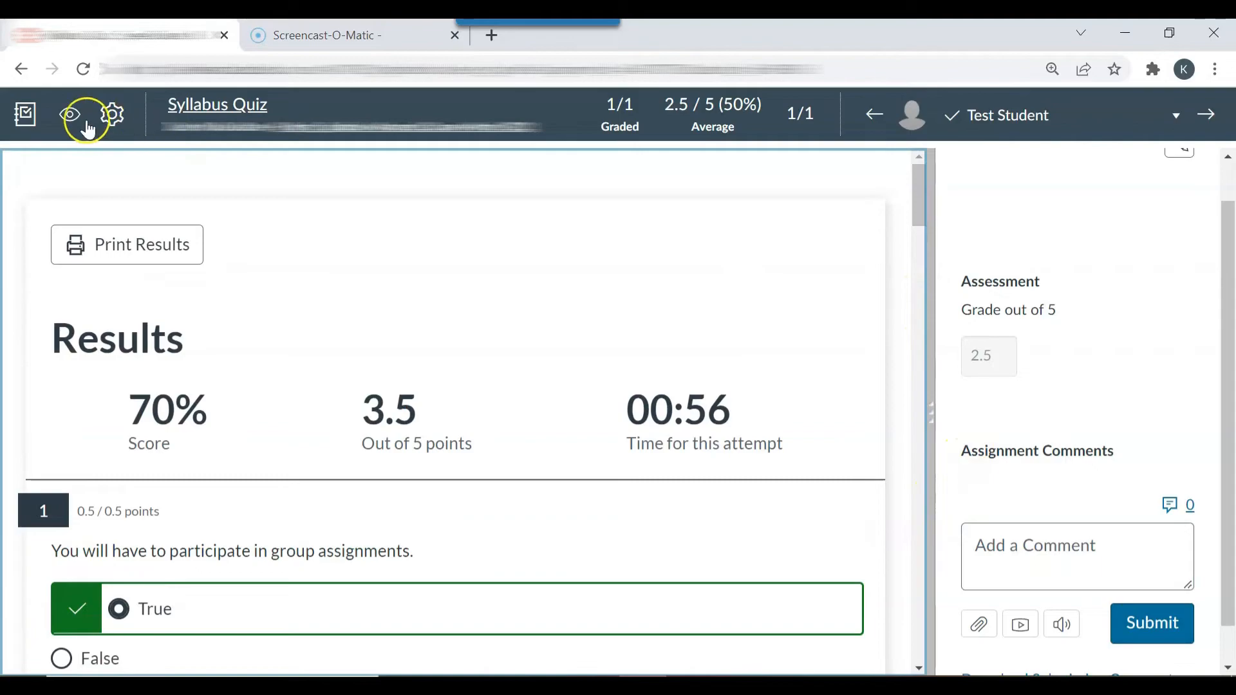
{"action": "left_click", "coordinate": [29, 118]}
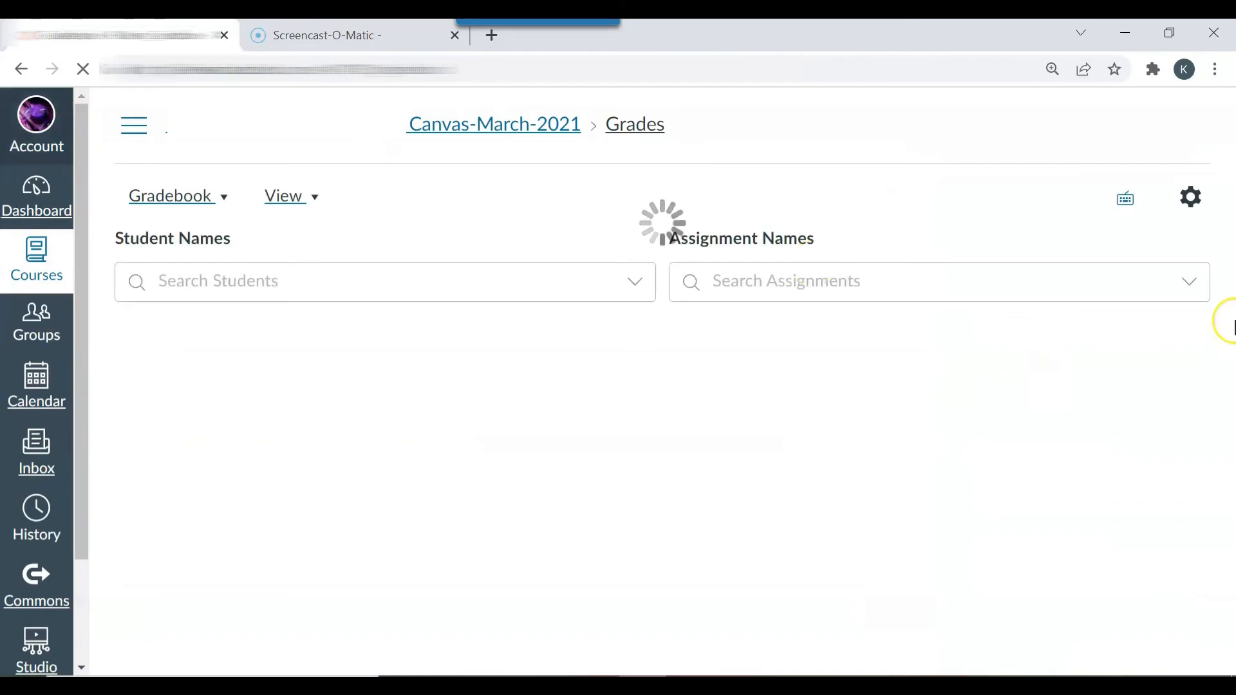
{"action": "scroll", "coordinate": [1223, 291], "scroll_direction": "down", "scroll_amount": 1}
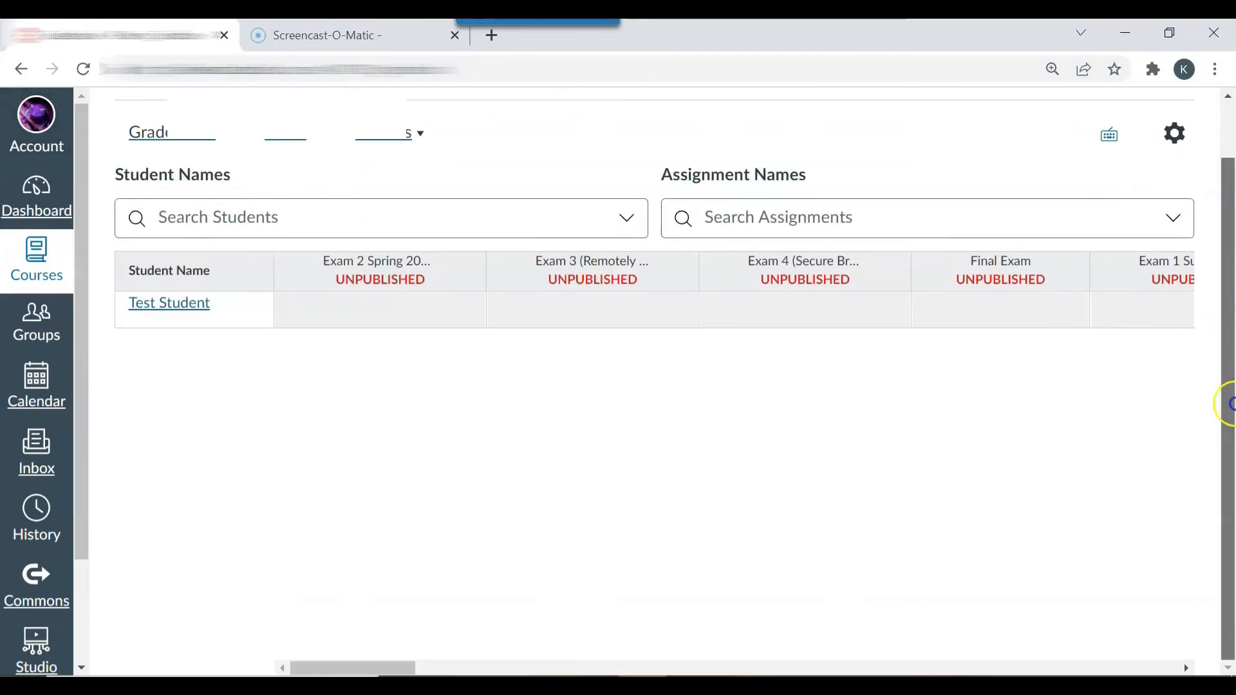
{"action": "left_click_drag", "start_coordinate": [413, 666], "coordinate": [893, 626]}
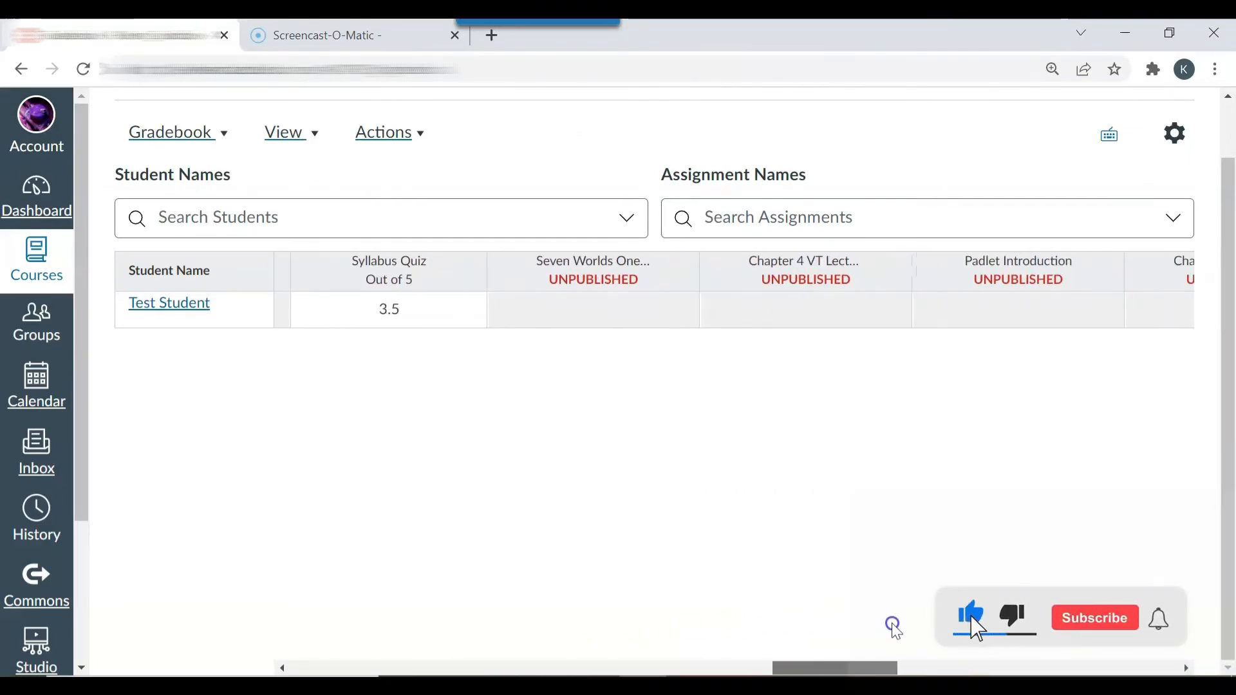
{"action": "left_click", "coordinate": [397, 312]}
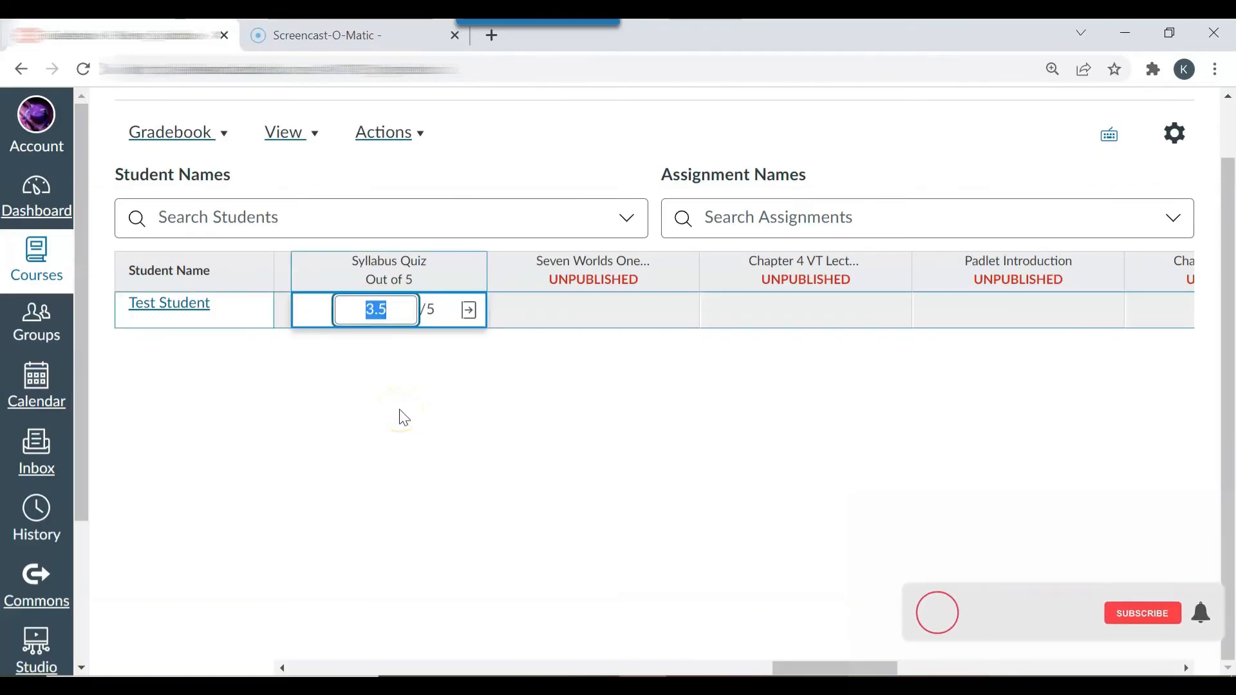